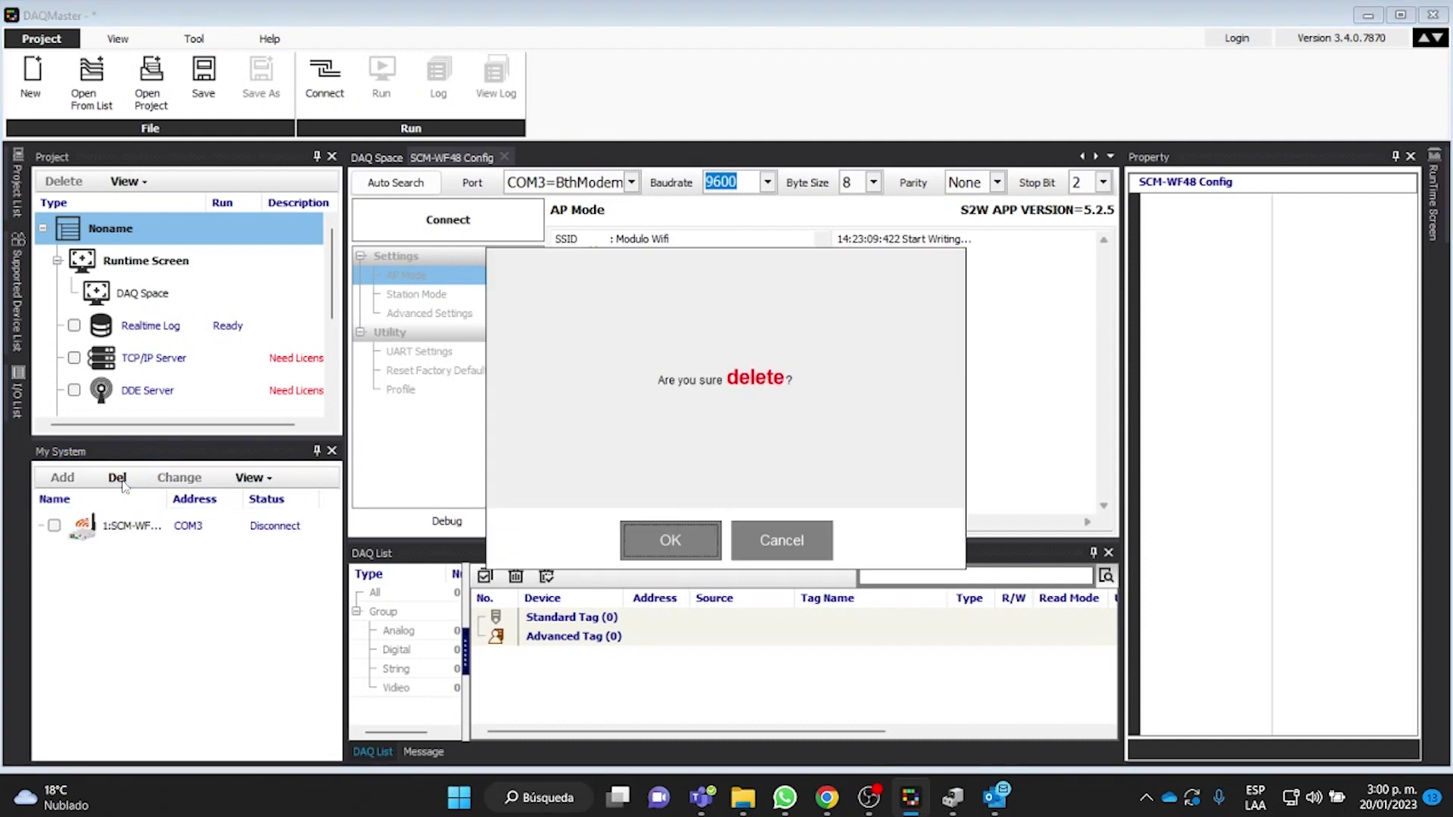
Confirm deleting the SCM-WF48 device, and add a TK4 temperature controller to the system with a TCP/IP interface.
{"action": "left_click", "coordinate": [669, 540]}
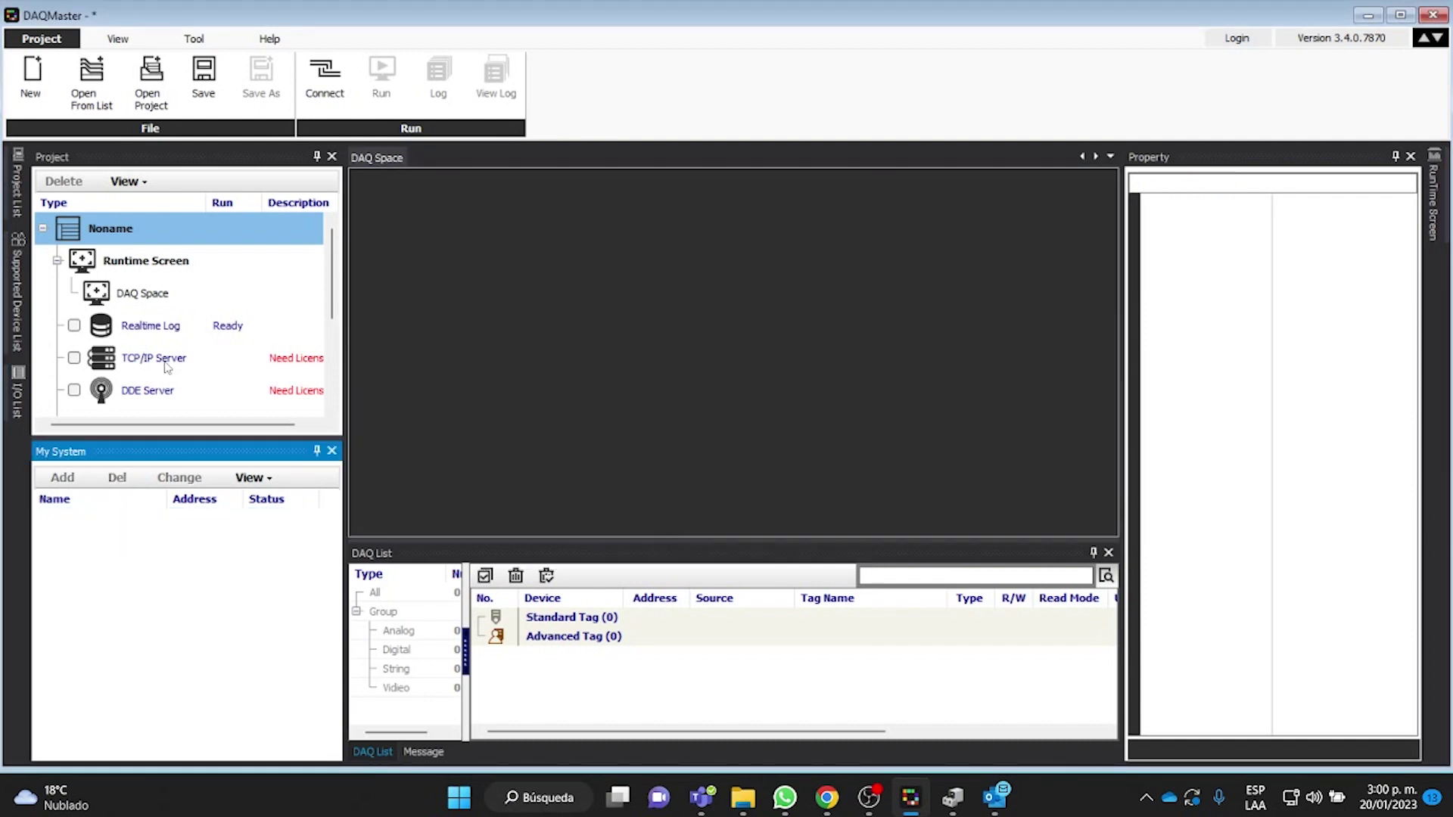
{"action": "left_click", "coordinate": [12, 325]}
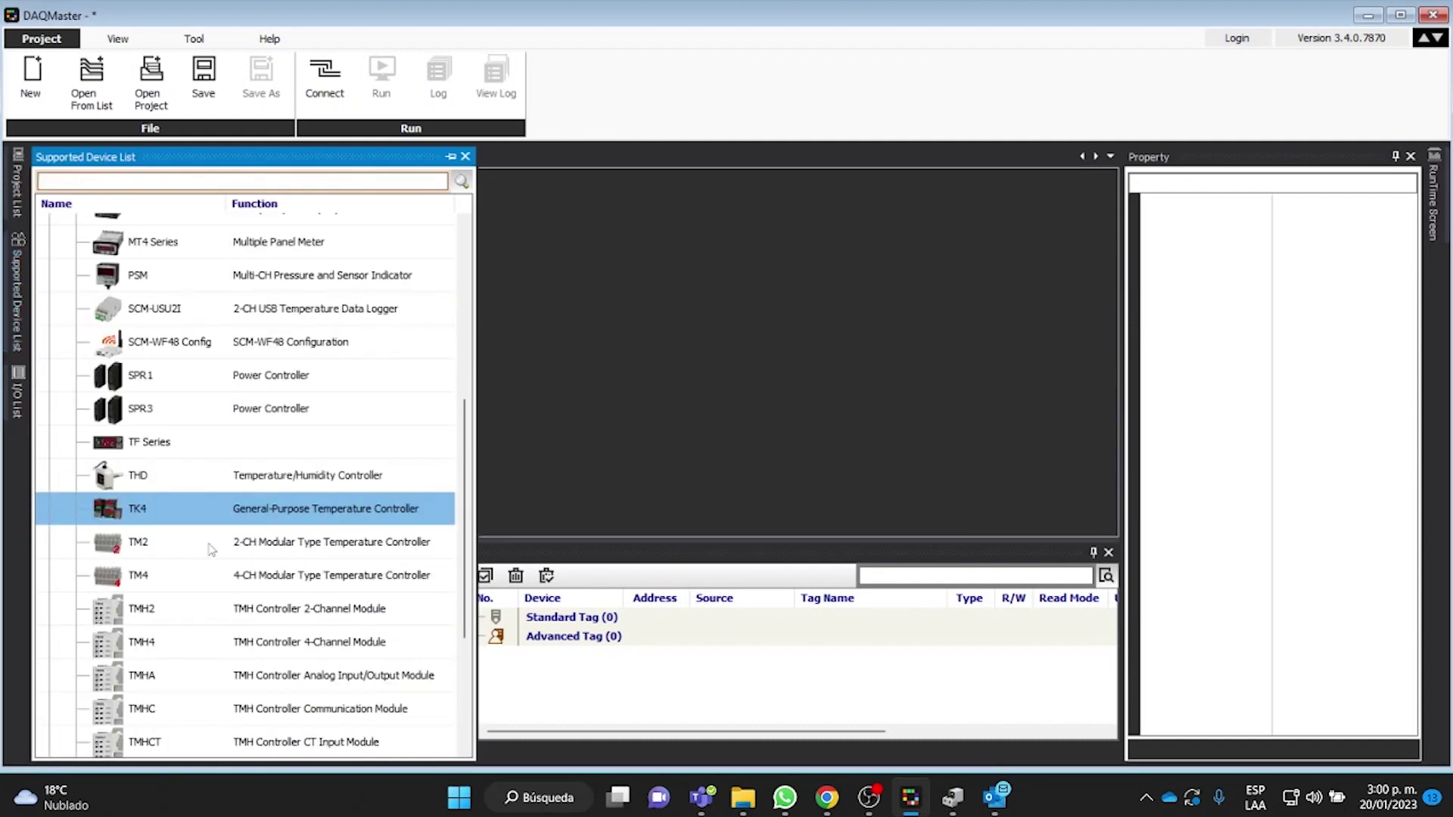
{"action": "left_click", "coordinate": [146, 515]}
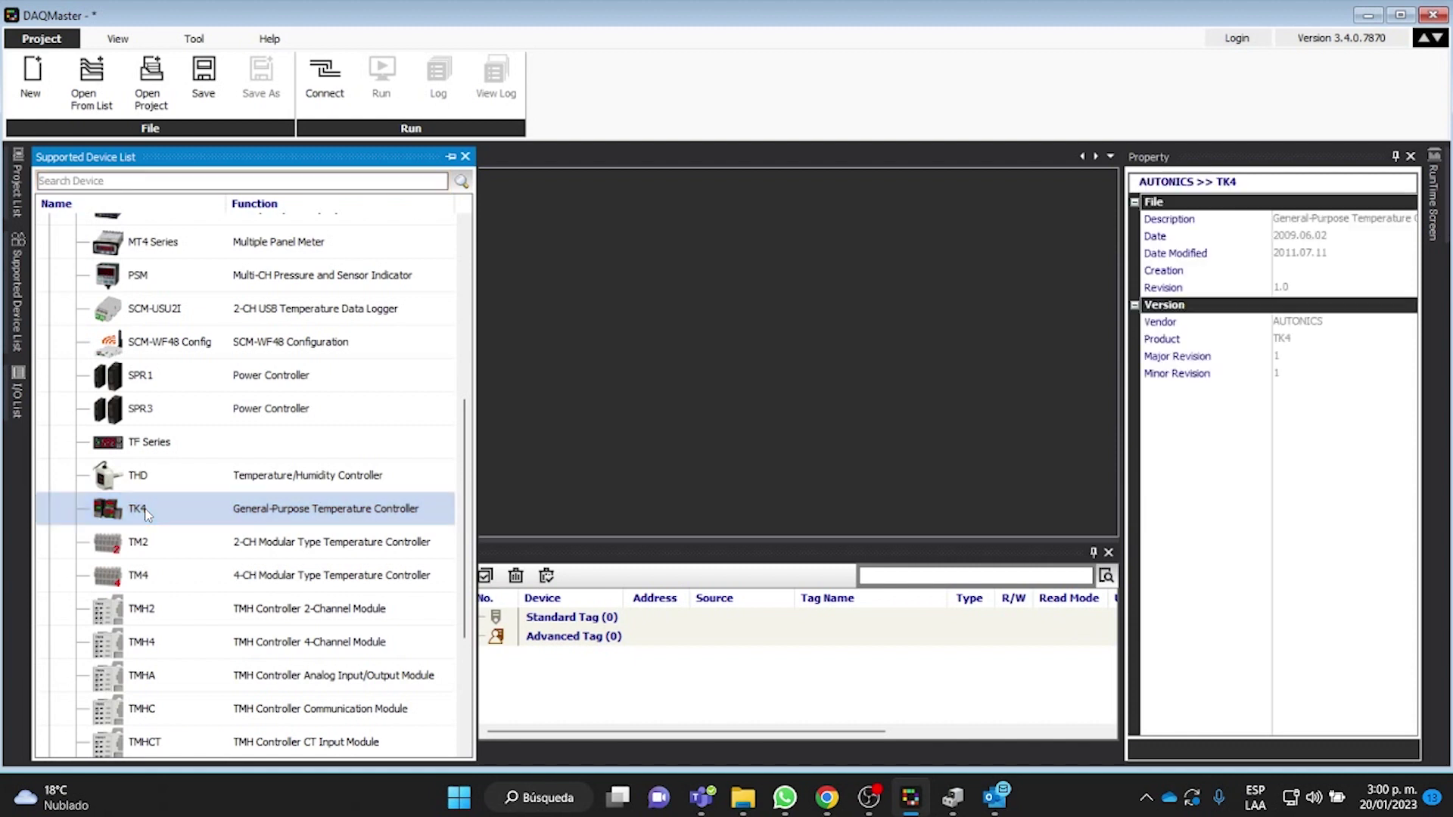
{"action": "double_click", "coordinate": [170, 515]}
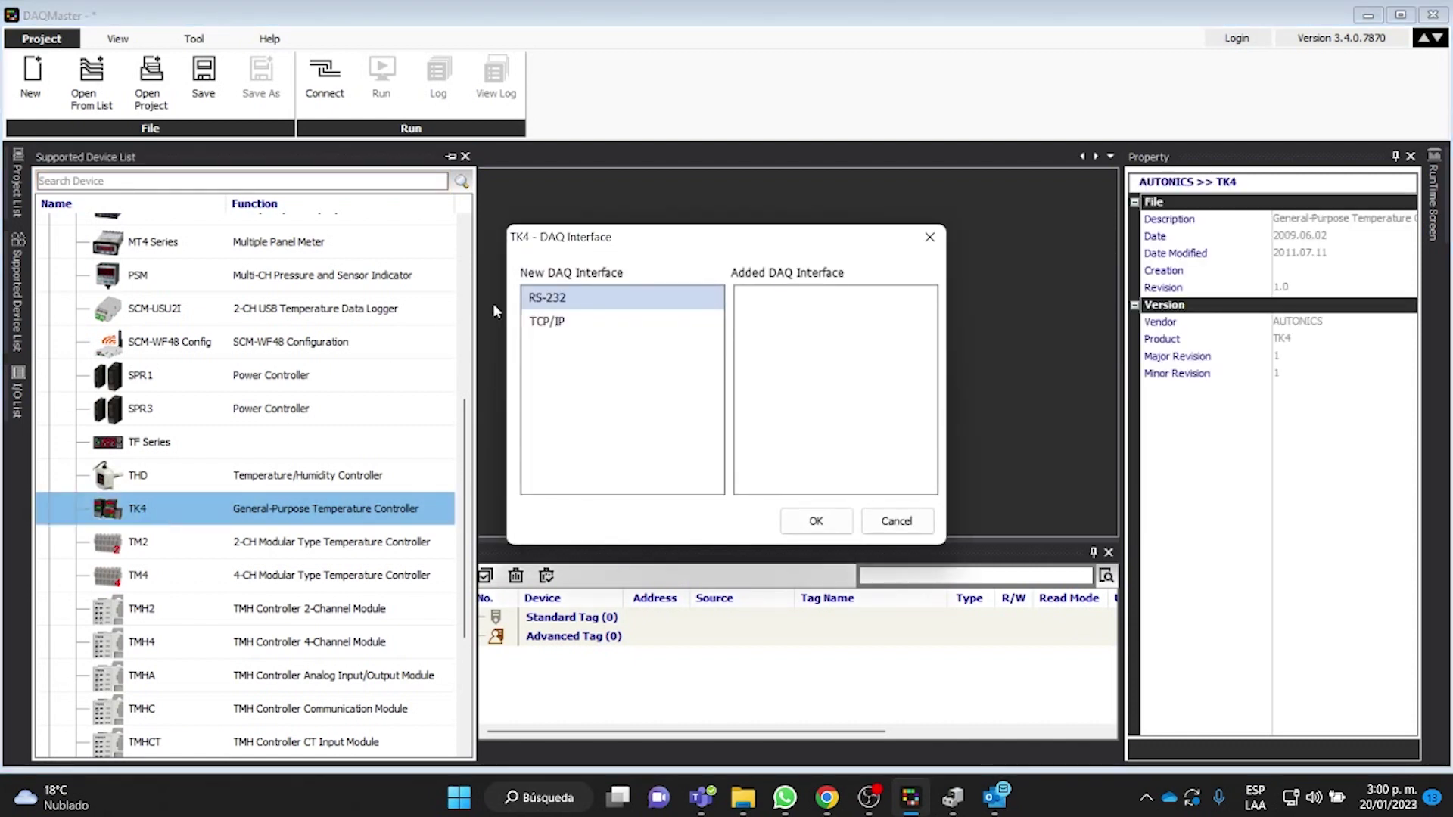
{"action": "left_click", "coordinate": [545, 322]}
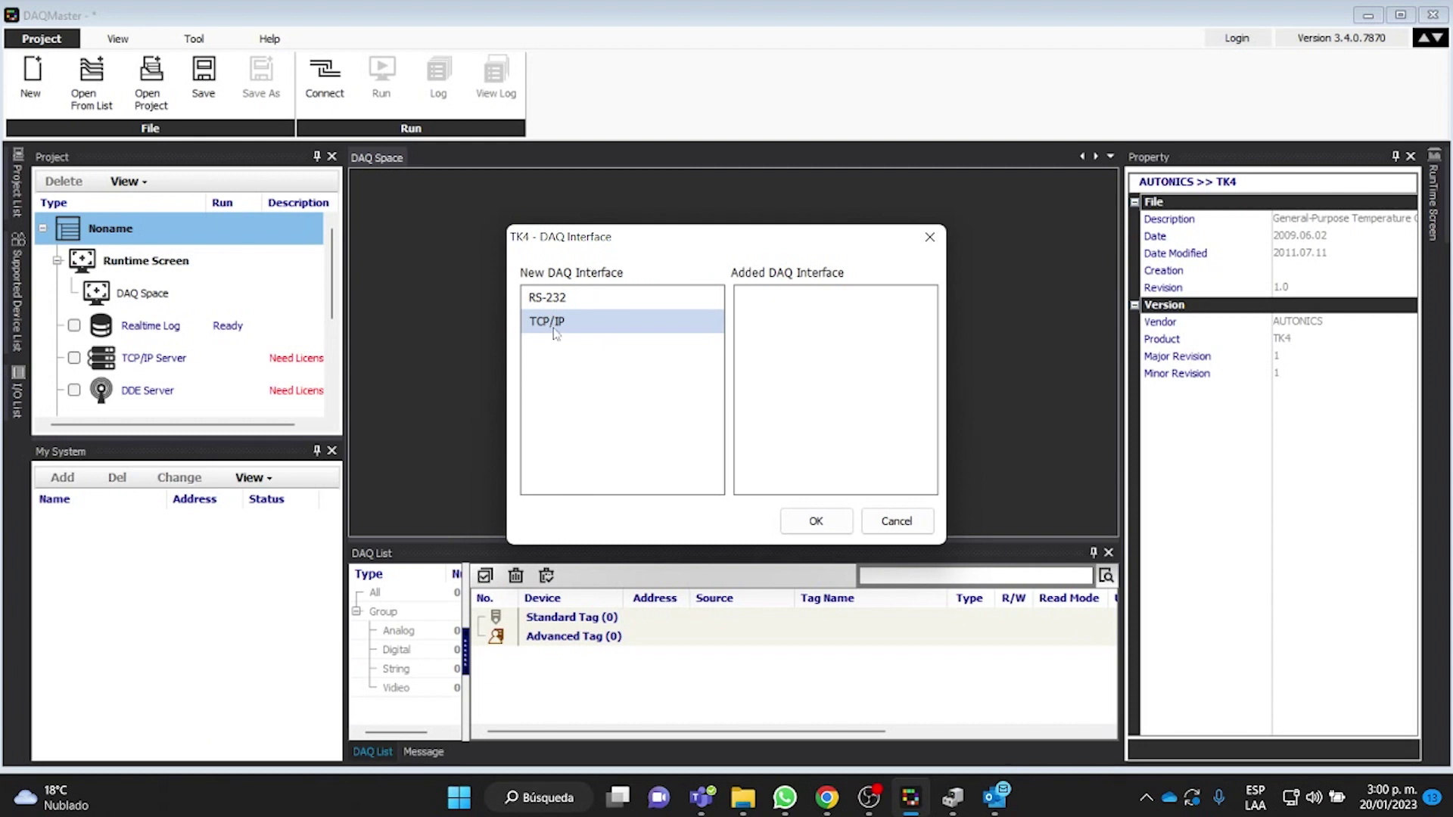
{"action": "left_click", "coordinate": [812, 529]}
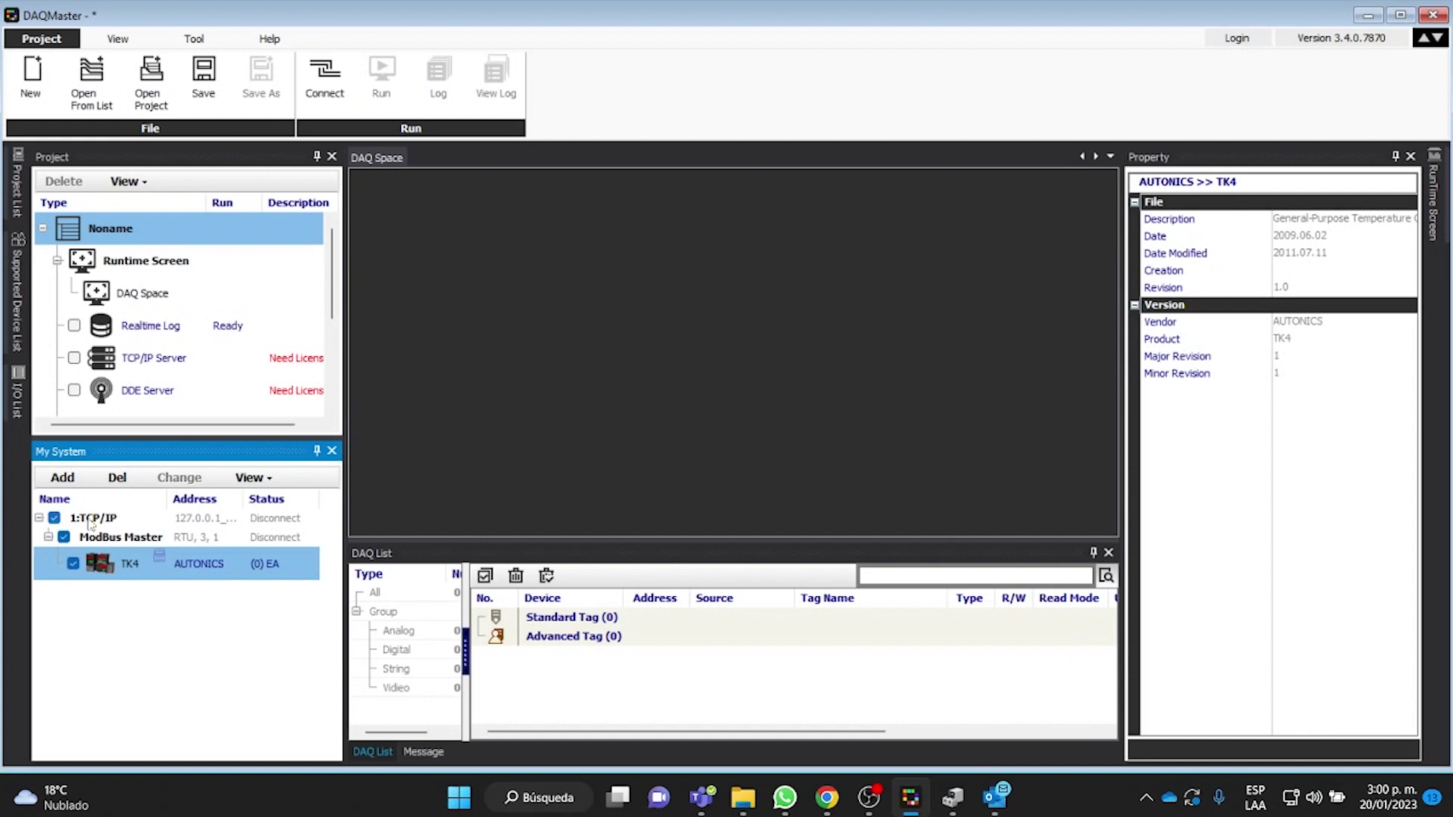
Set the TCP/IP interface's address to 192.168.1.100 and its port to 5000.
{"action": "left_click", "coordinate": [106, 519]}
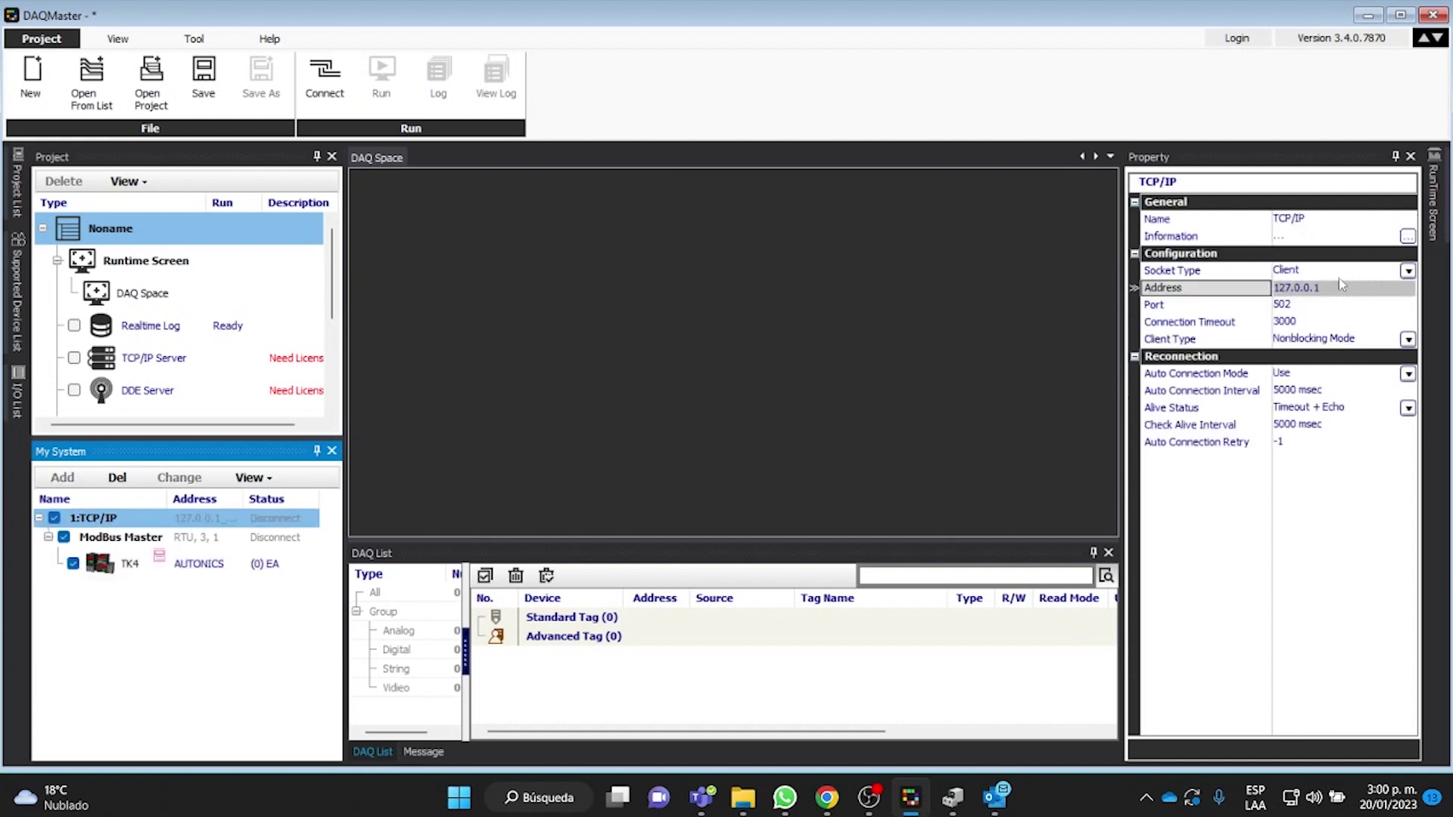
{"action": "left_click", "coordinate": [1310, 288]}
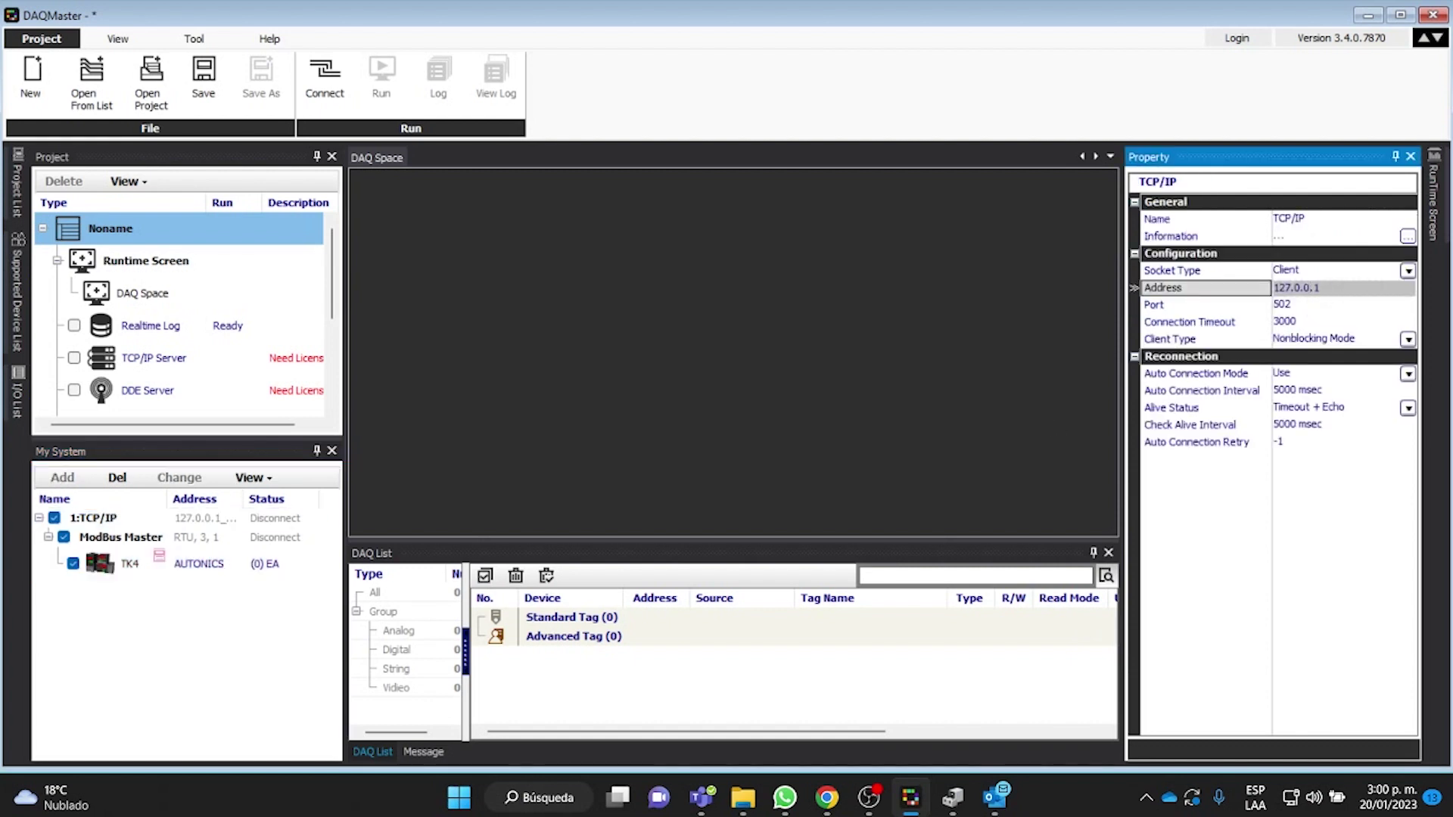
{"action": "key", "text": "BackSpace"}
{"action": "key", "text": "BackSpace"}
{"action": "key", "text": "BackSpace"}
{"action": "key", "text": "BackSpace"}
{"action": "key", "text": "BackSpace"}
{"action": "key", "text": "BackSpace"}
{"action": "key", "text": "BackSpace"}
{"action": "left_click", "coordinate": [1319, 310]}
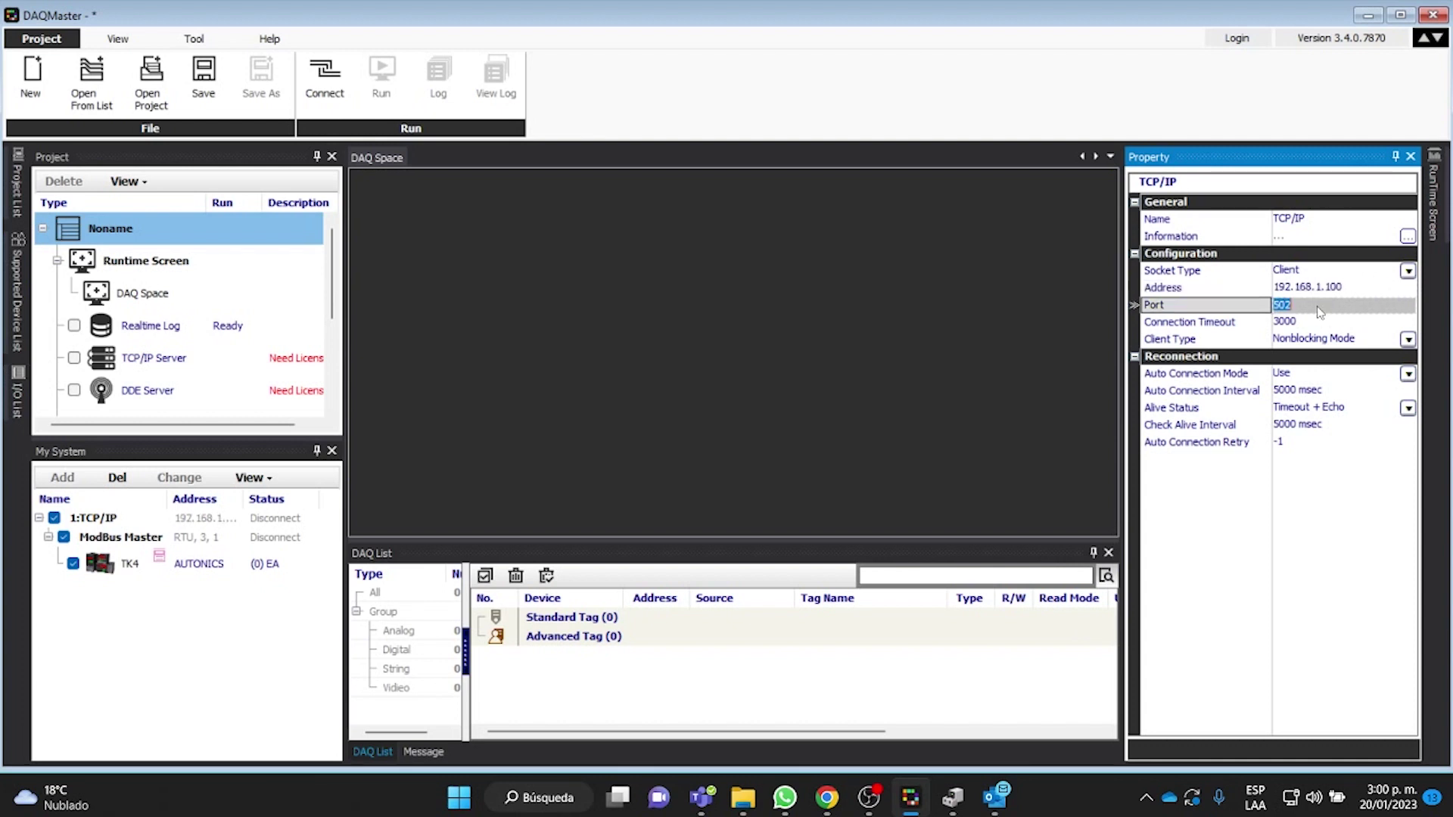
{"action": "type", "text": "5"}
Connect the computer to the open Wi-Fi network "Modulo Wifi".
{"action": "left_click", "coordinate": [1293, 801]}
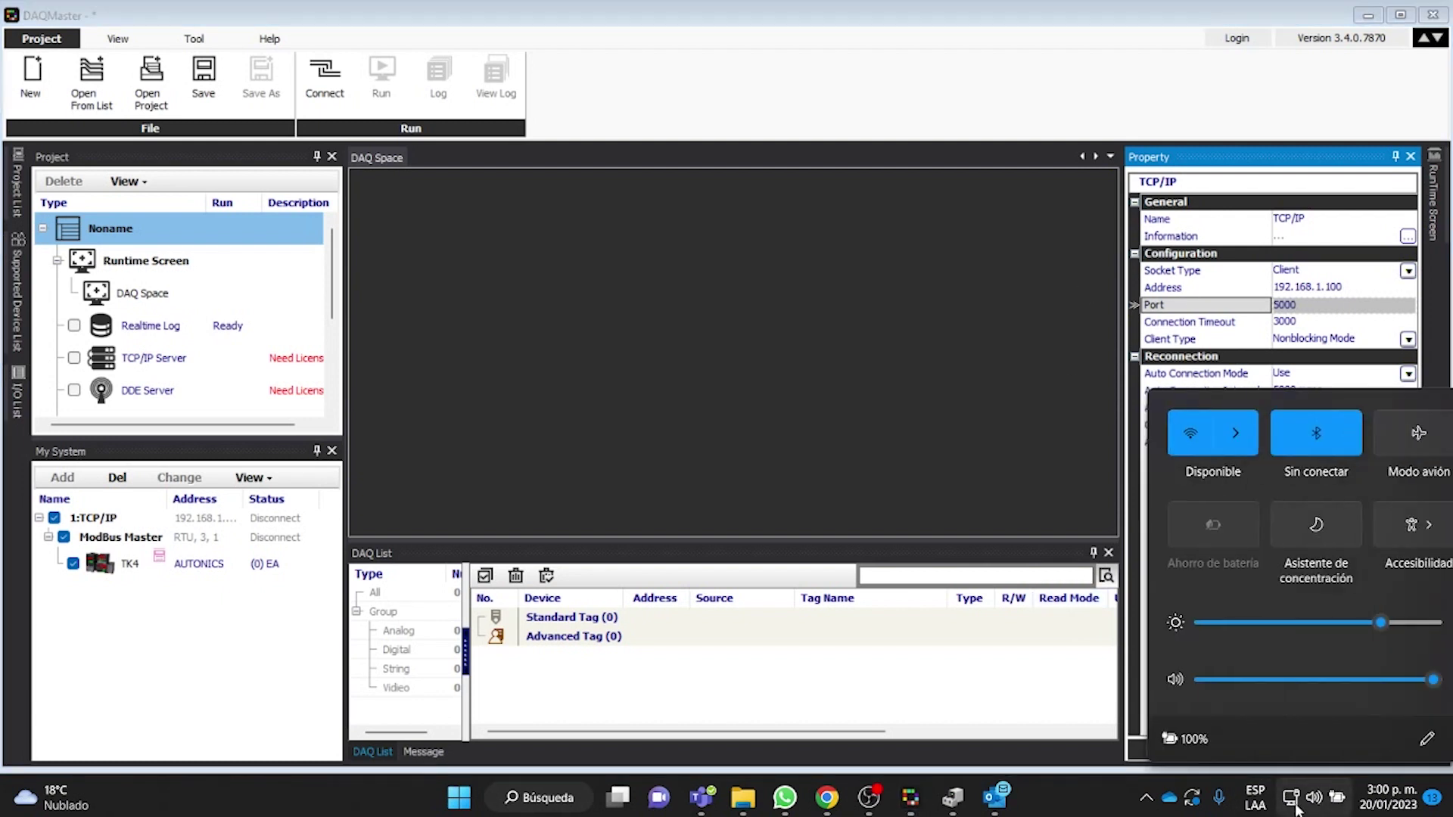
{"action": "left_click", "coordinate": [1193, 433]}
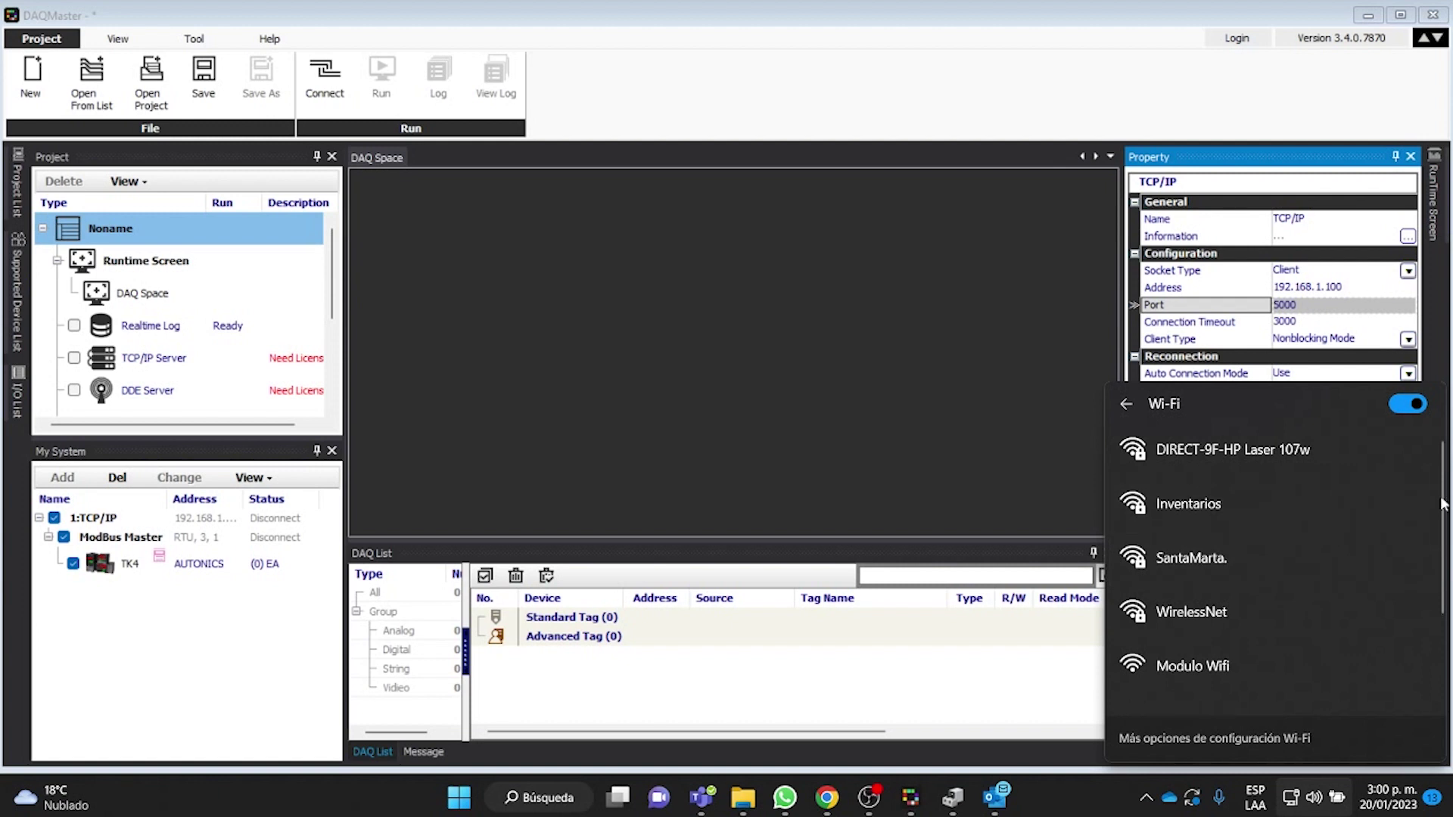
{"action": "left_click_drag", "start_coordinate": [1446, 503], "coordinate": [1447, 551]}
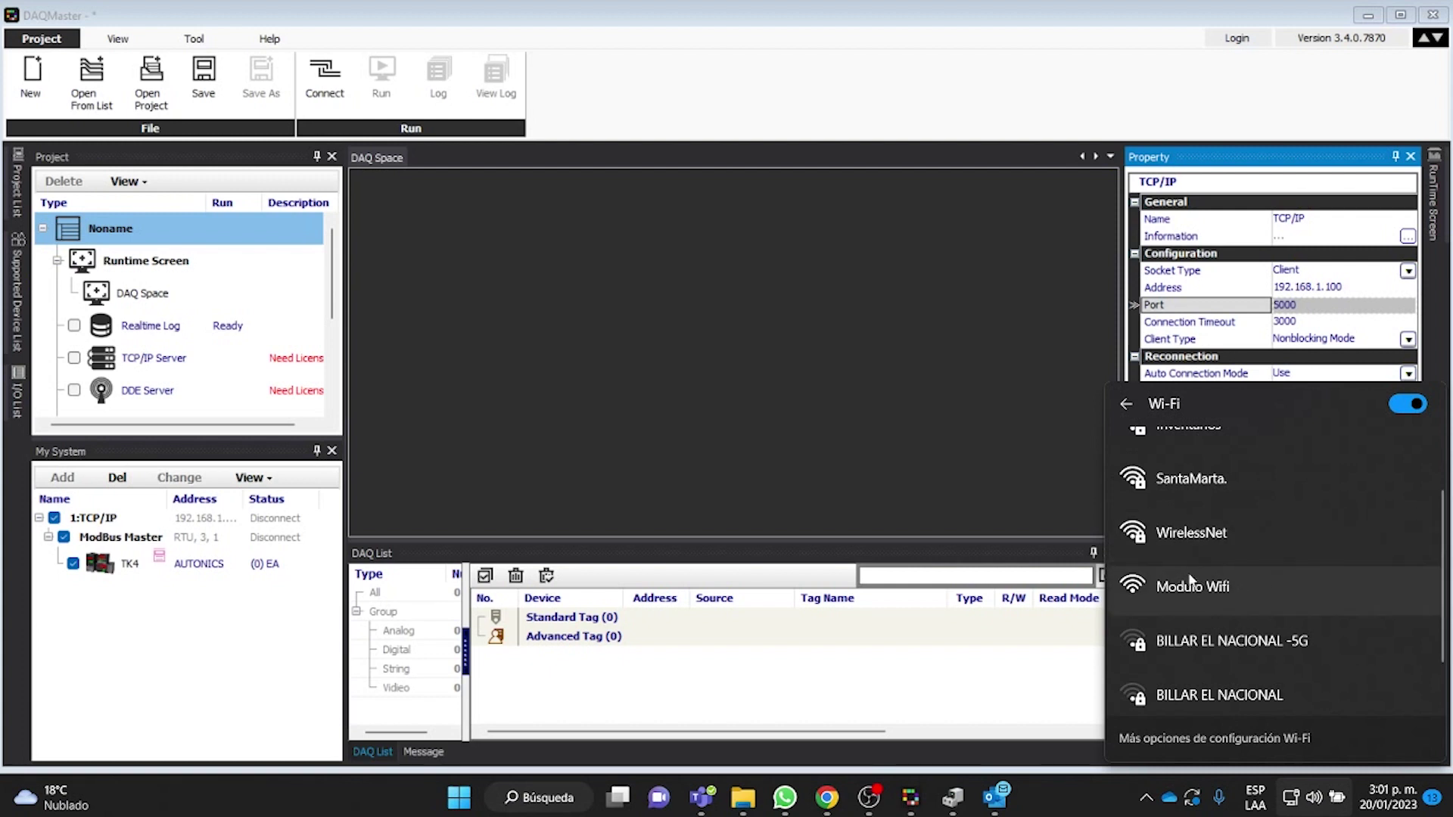
{"action": "left_click", "coordinate": [1156, 588]}
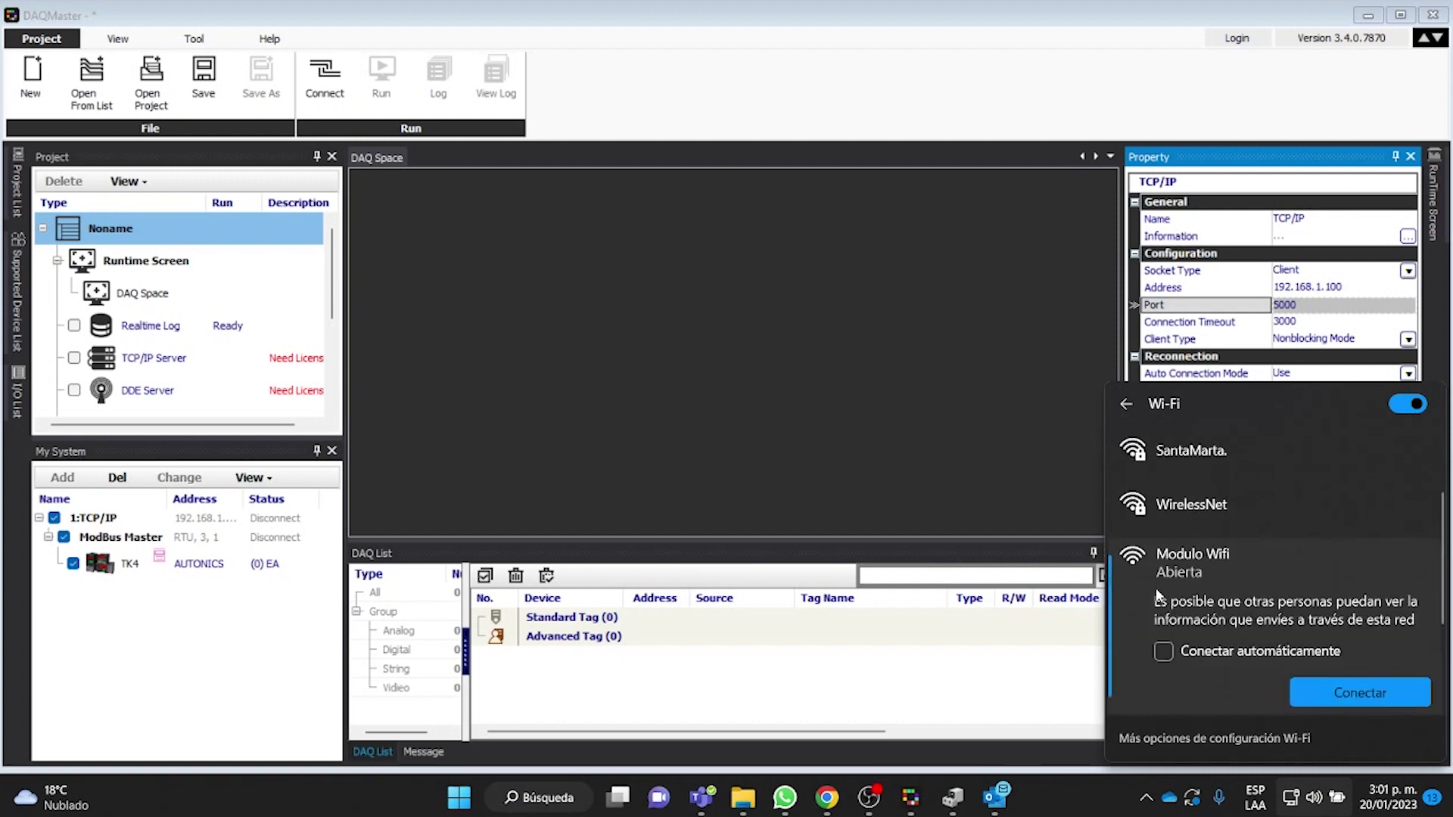
{"action": "scroll", "coordinate": [1444, 606], "scroll_direction": "down", "scroll_amount": 2}
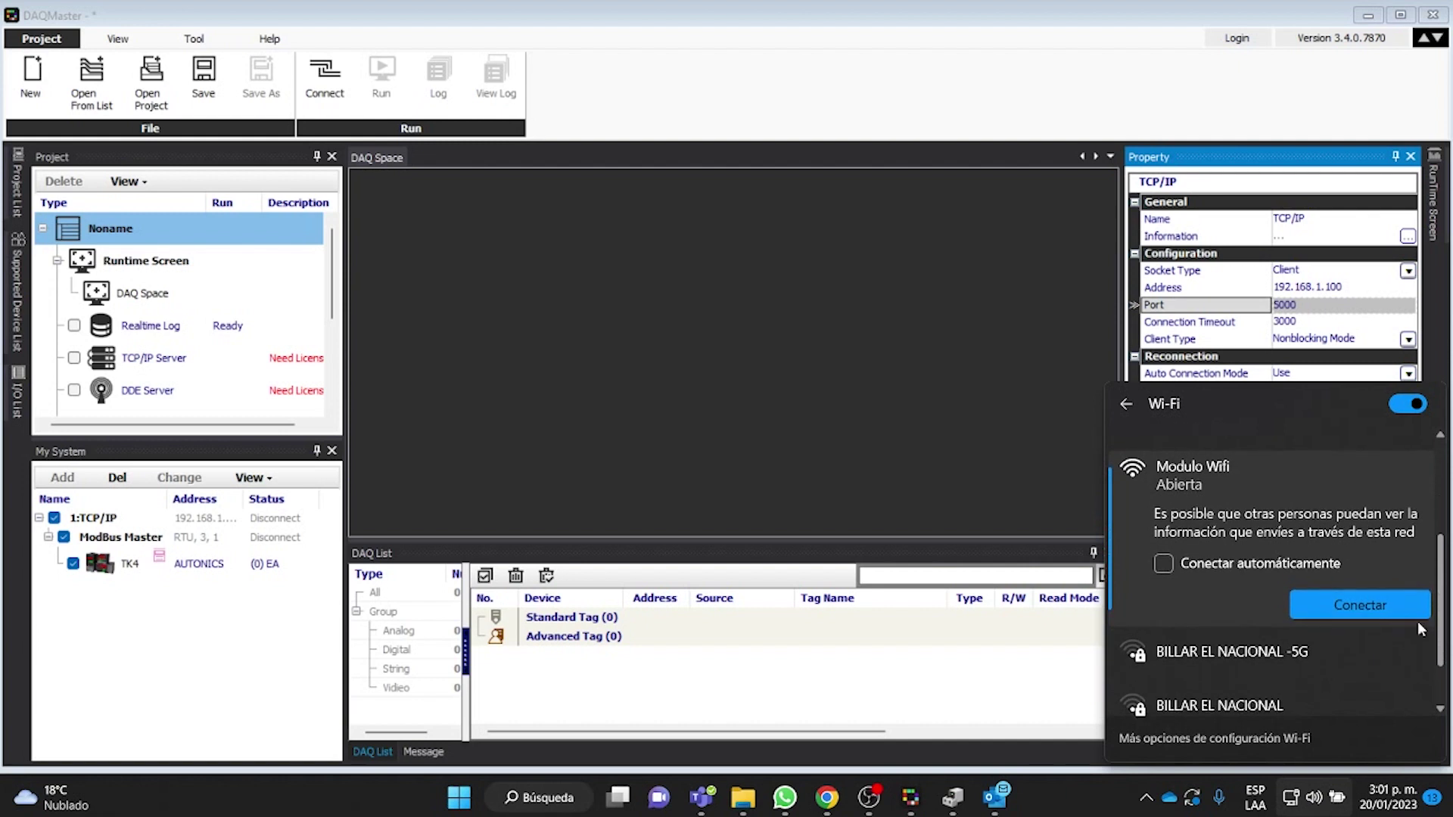
{"action": "left_click", "coordinate": [1378, 606]}
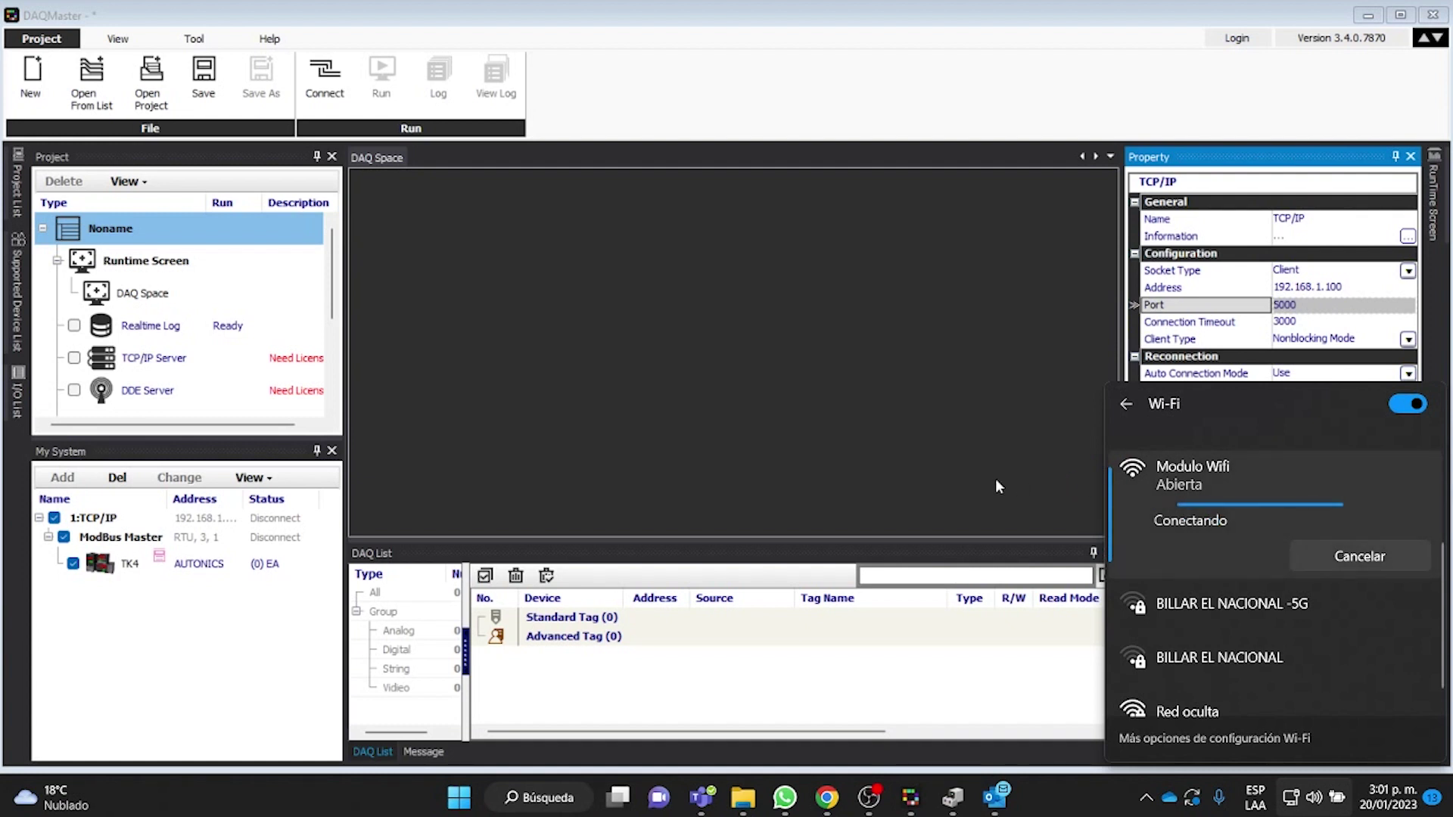
{"action": "left_click", "coordinate": [969, 465]}
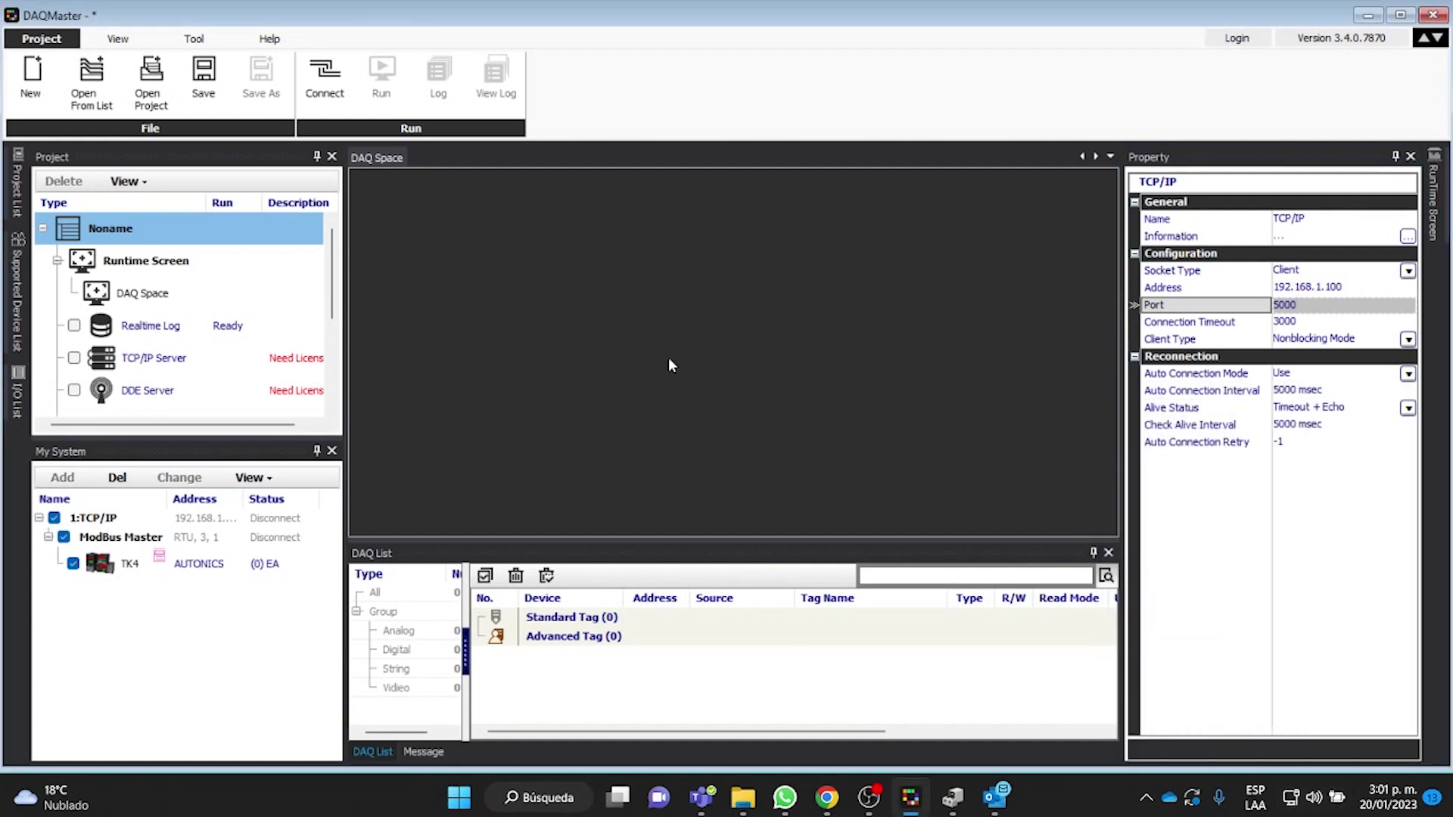
Connect the project's interface, then scan TK4 unit addresses 1 to 2 and add the scanned units to the system.
{"action": "left_click", "coordinate": [313, 91]}
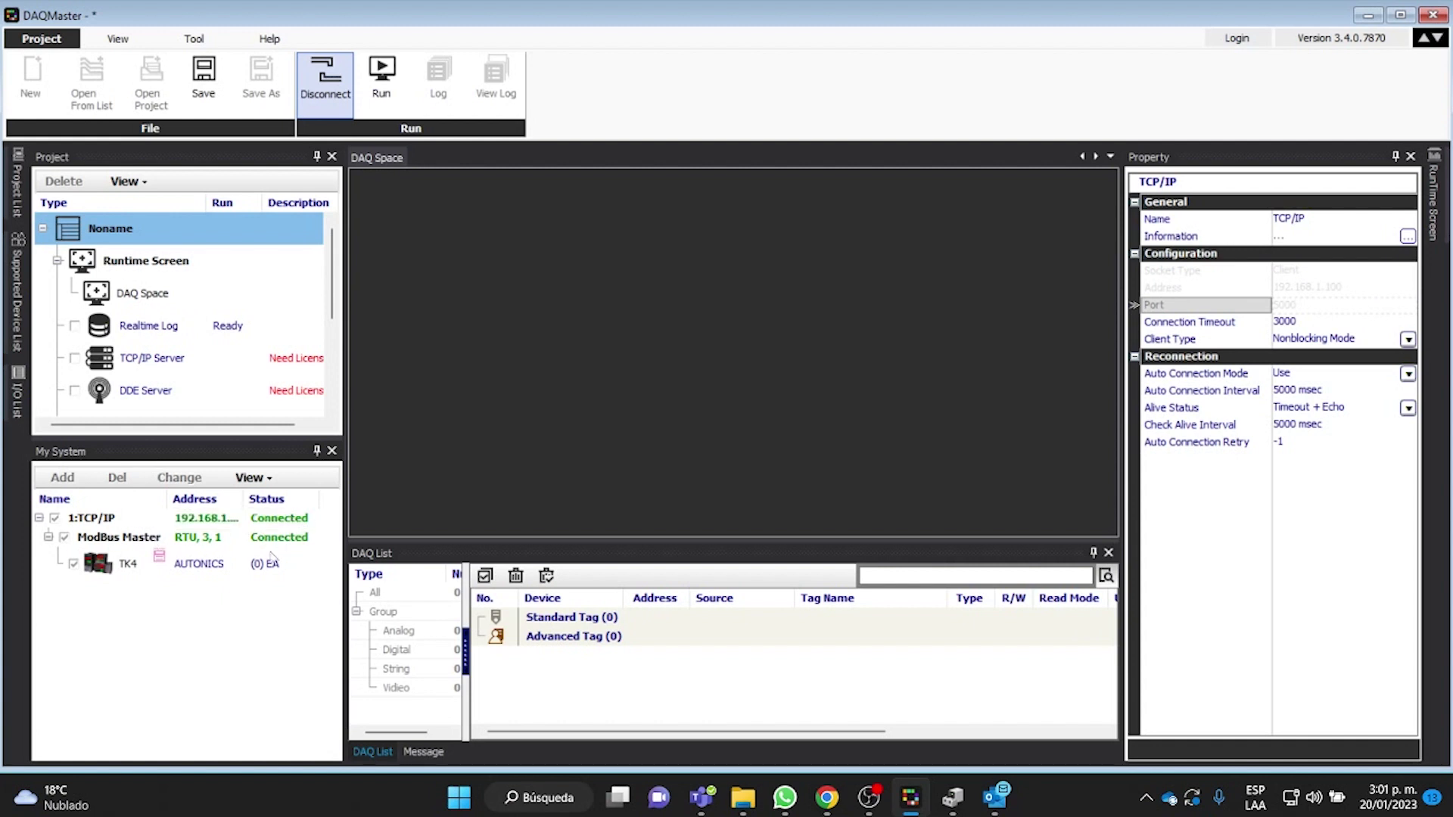
{"action": "left_click", "coordinate": [219, 566]}
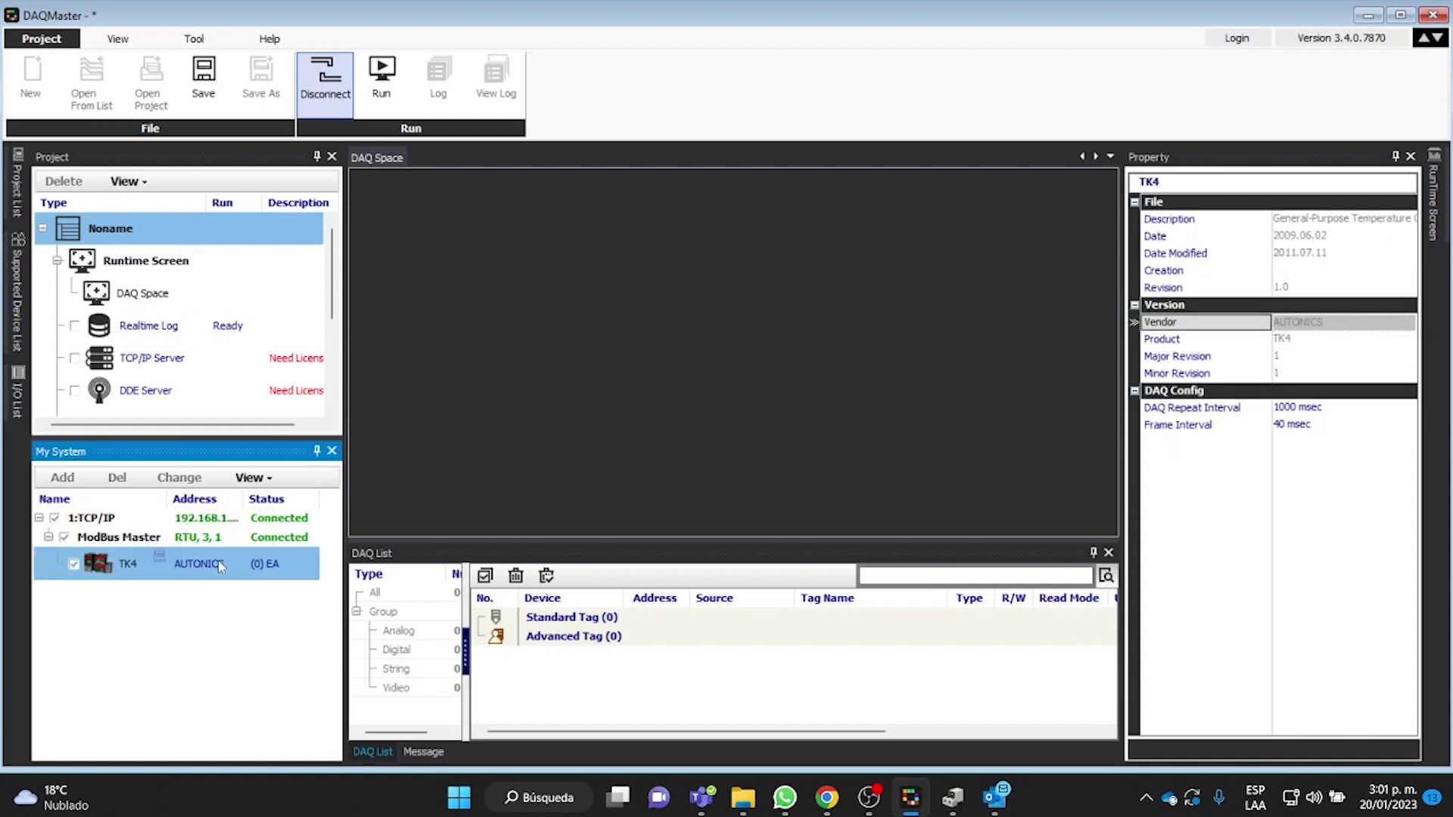
{"action": "right_click", "coordinate": [220, 566]}
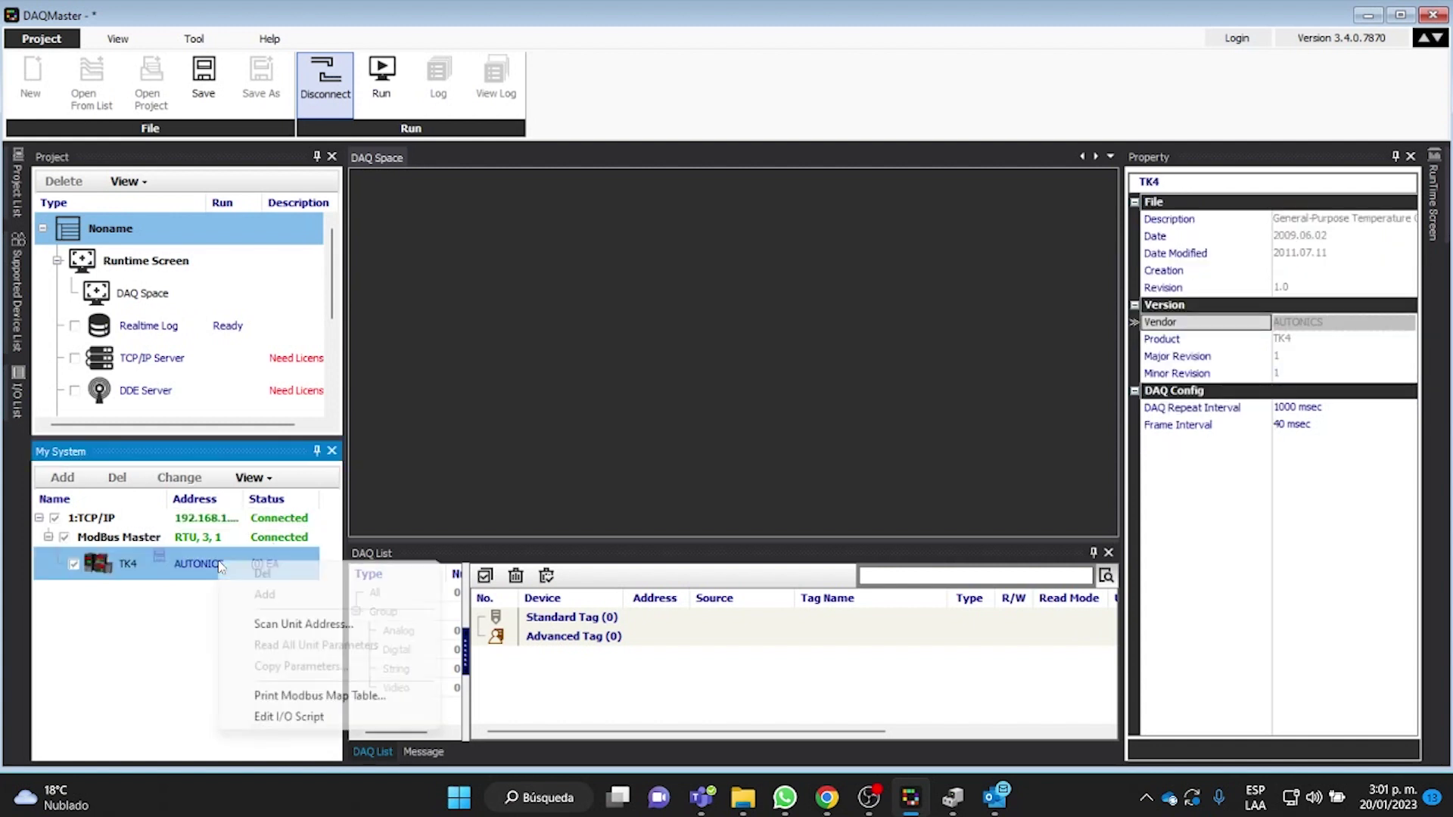
{"action": "left_click", "coordinate": [265, 624]}
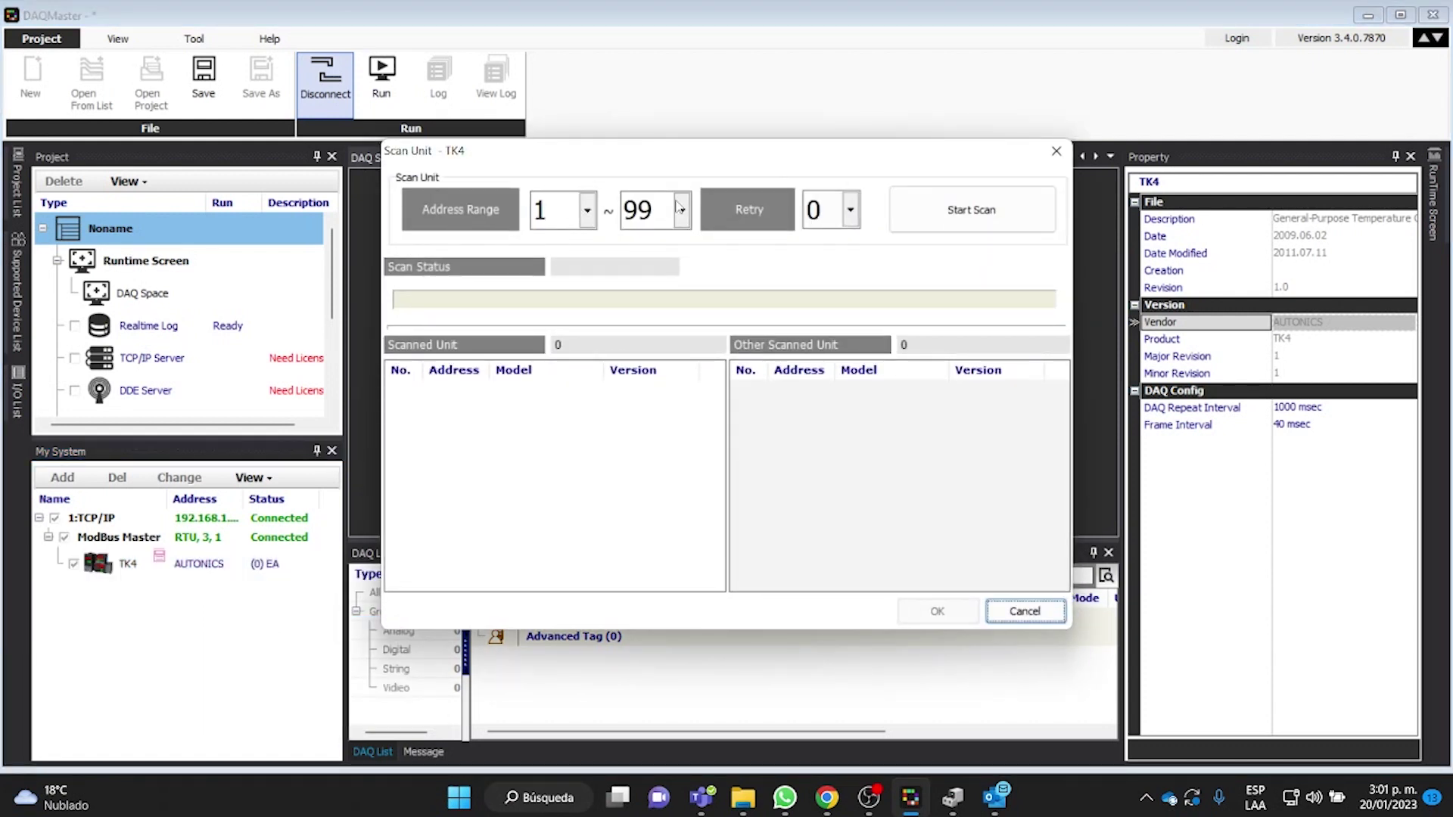
{"action": "double_click", "coordinate": [655, 211]}
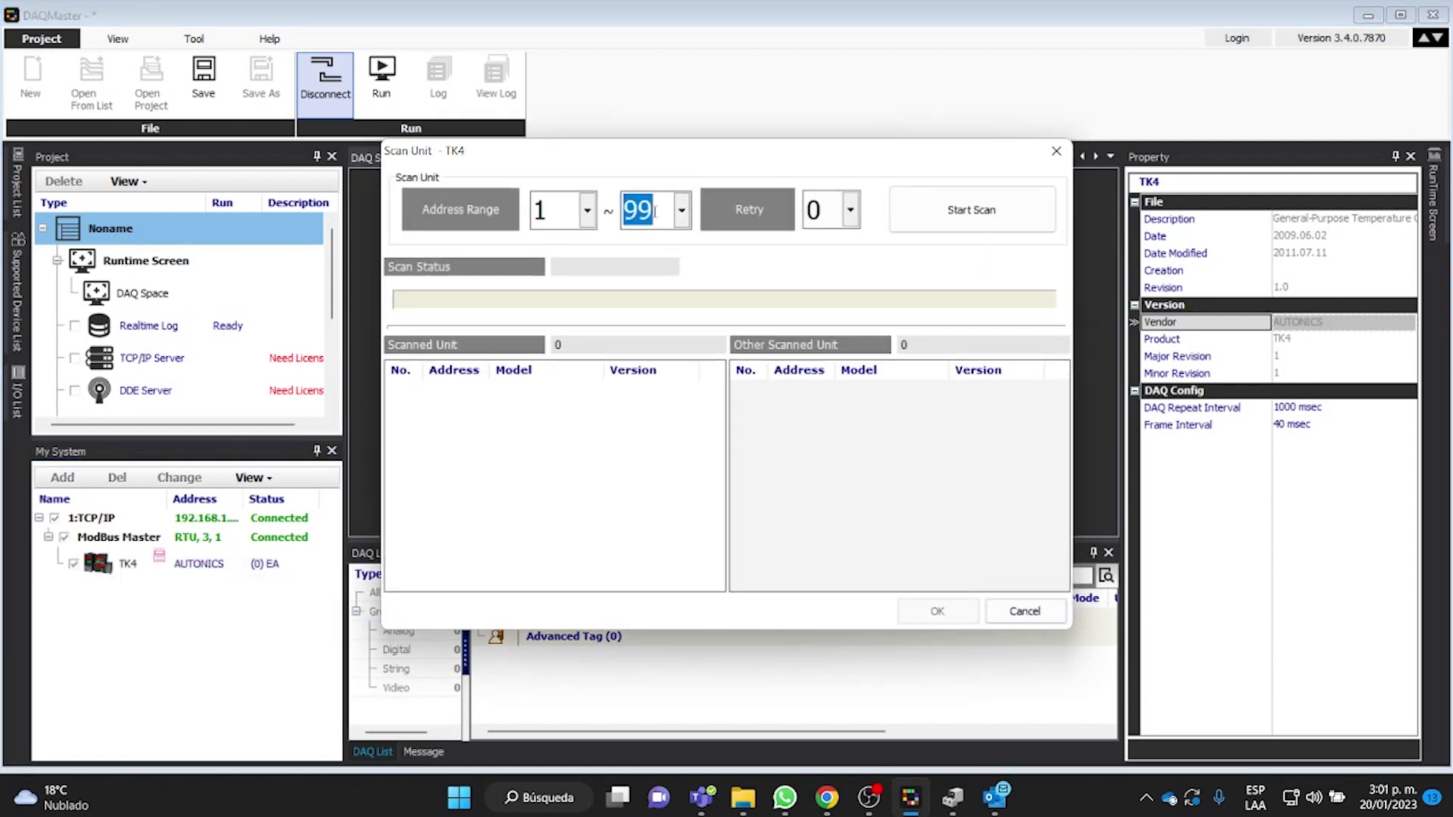
{"action": "type", "text": "2"}
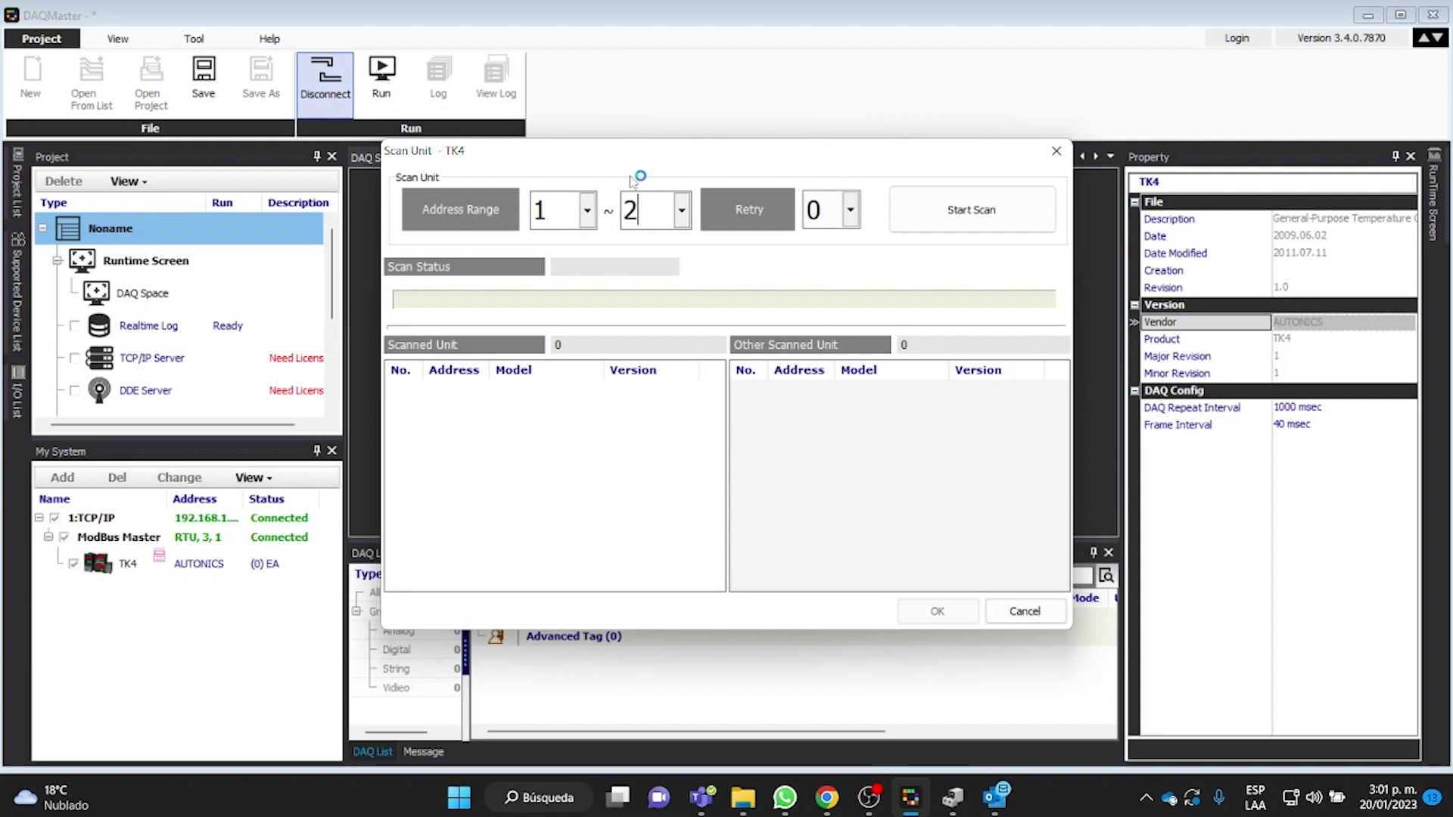
{"action": "left_click", "coordinate": [955, 209]}
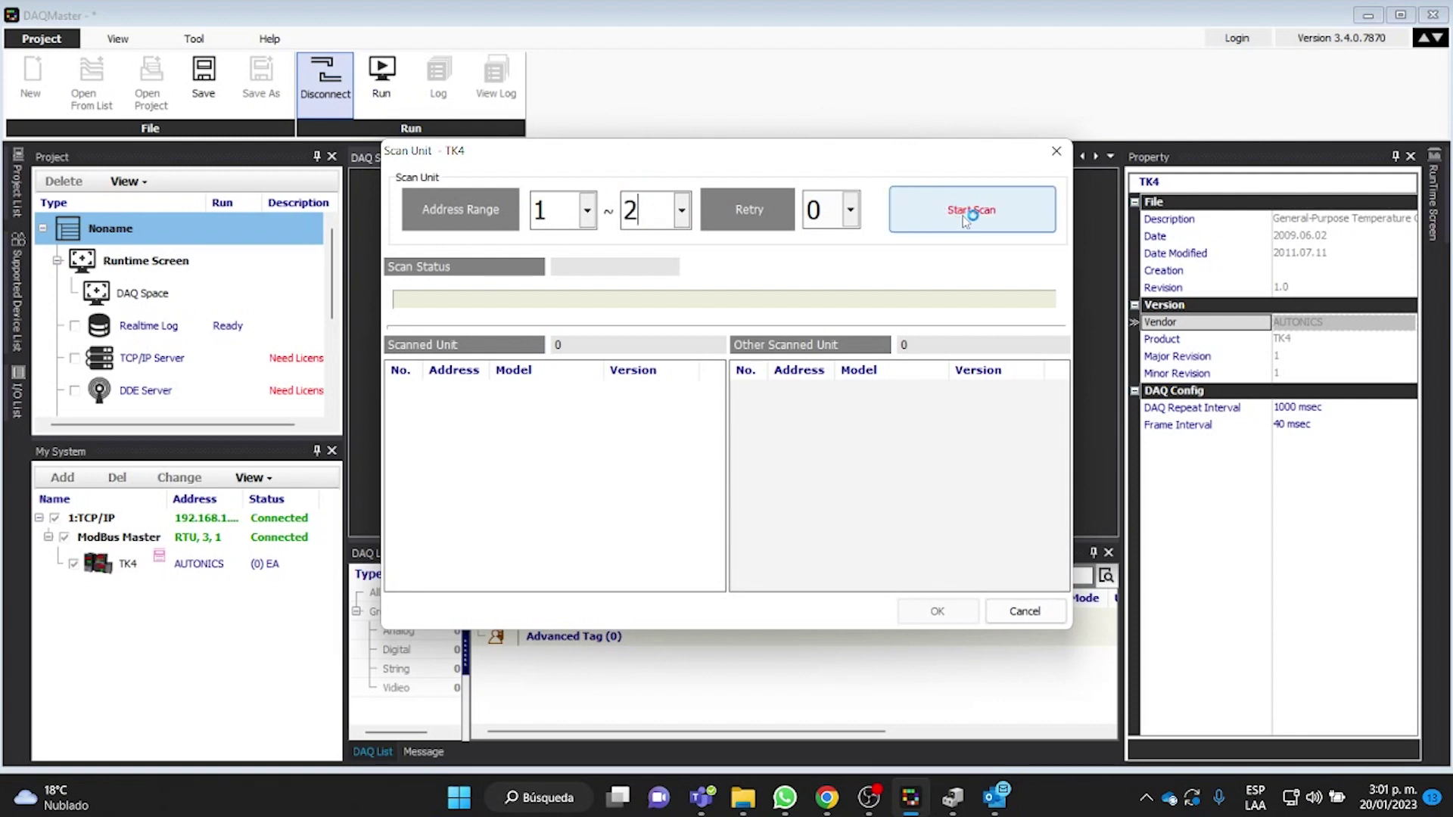
{"action": "left_click", "coordinate": [1000, 226]}
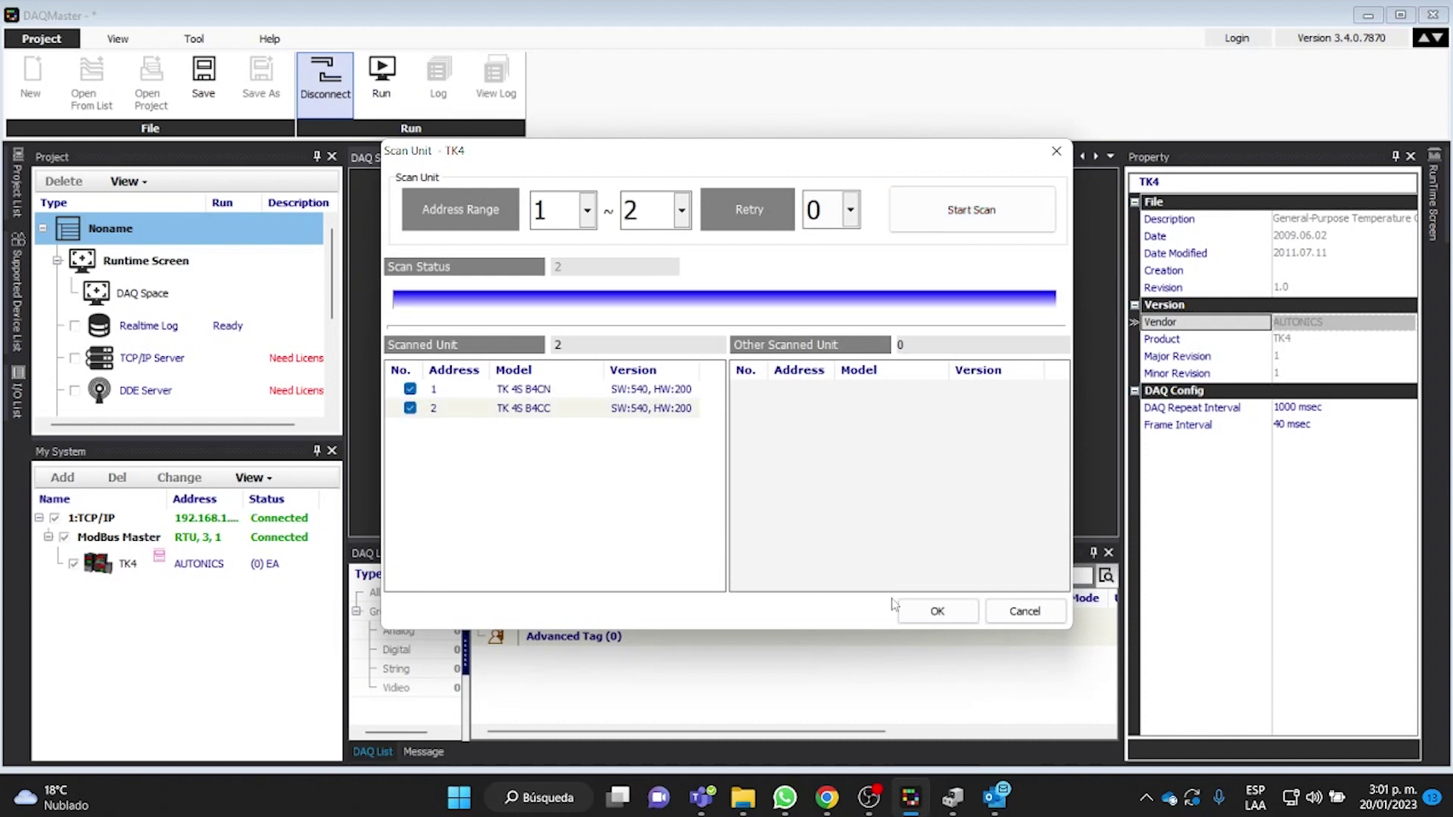
{"action": "left_click", "coordinate": [911, 621]}
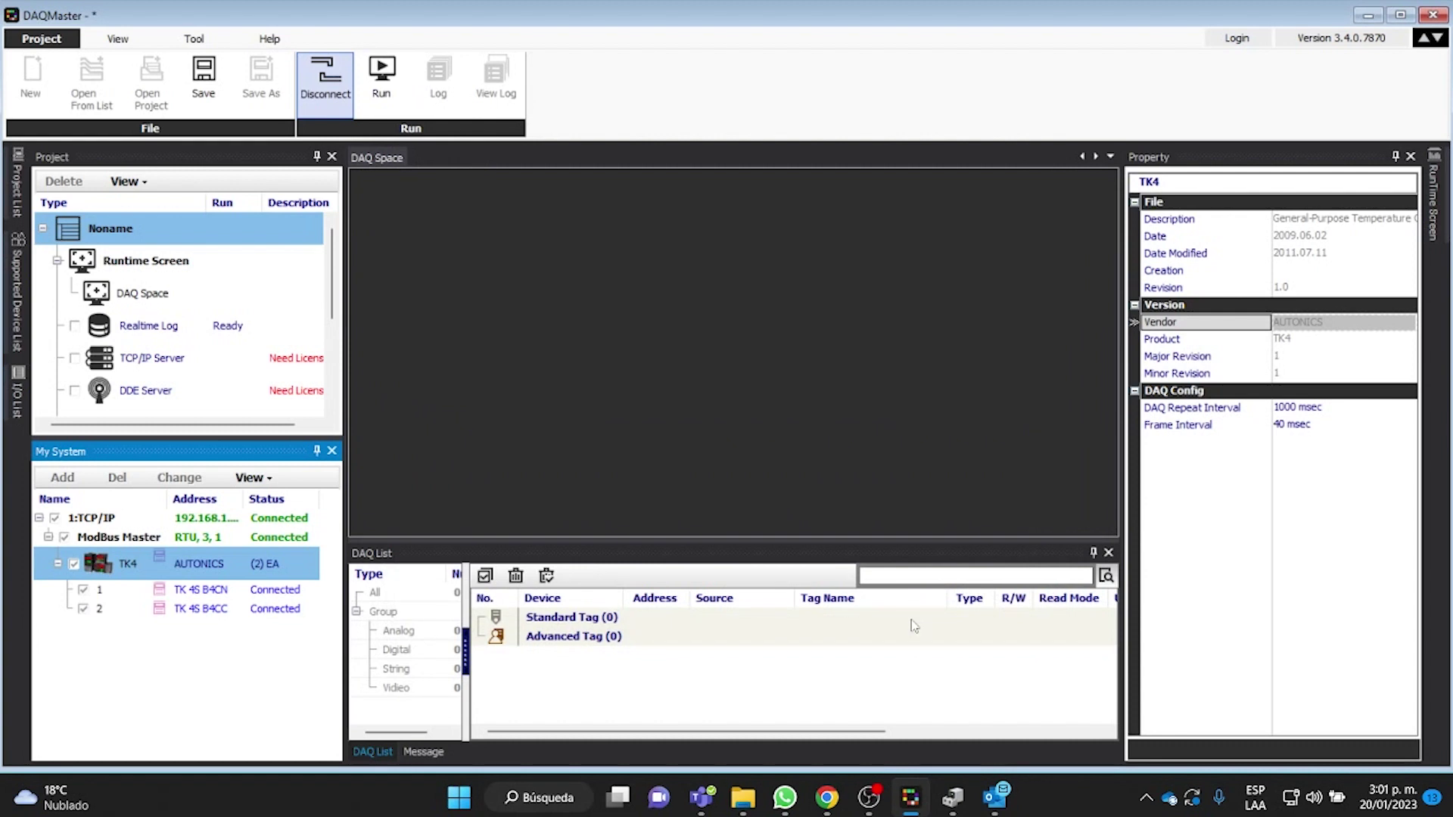
Read all parameters from TK4 units 1 and 2, and display unit 1's properties.
{"action": "left_click", "coordinate": [200, 594]}
{"action": "right_click", "coordinate": [200, 594]}
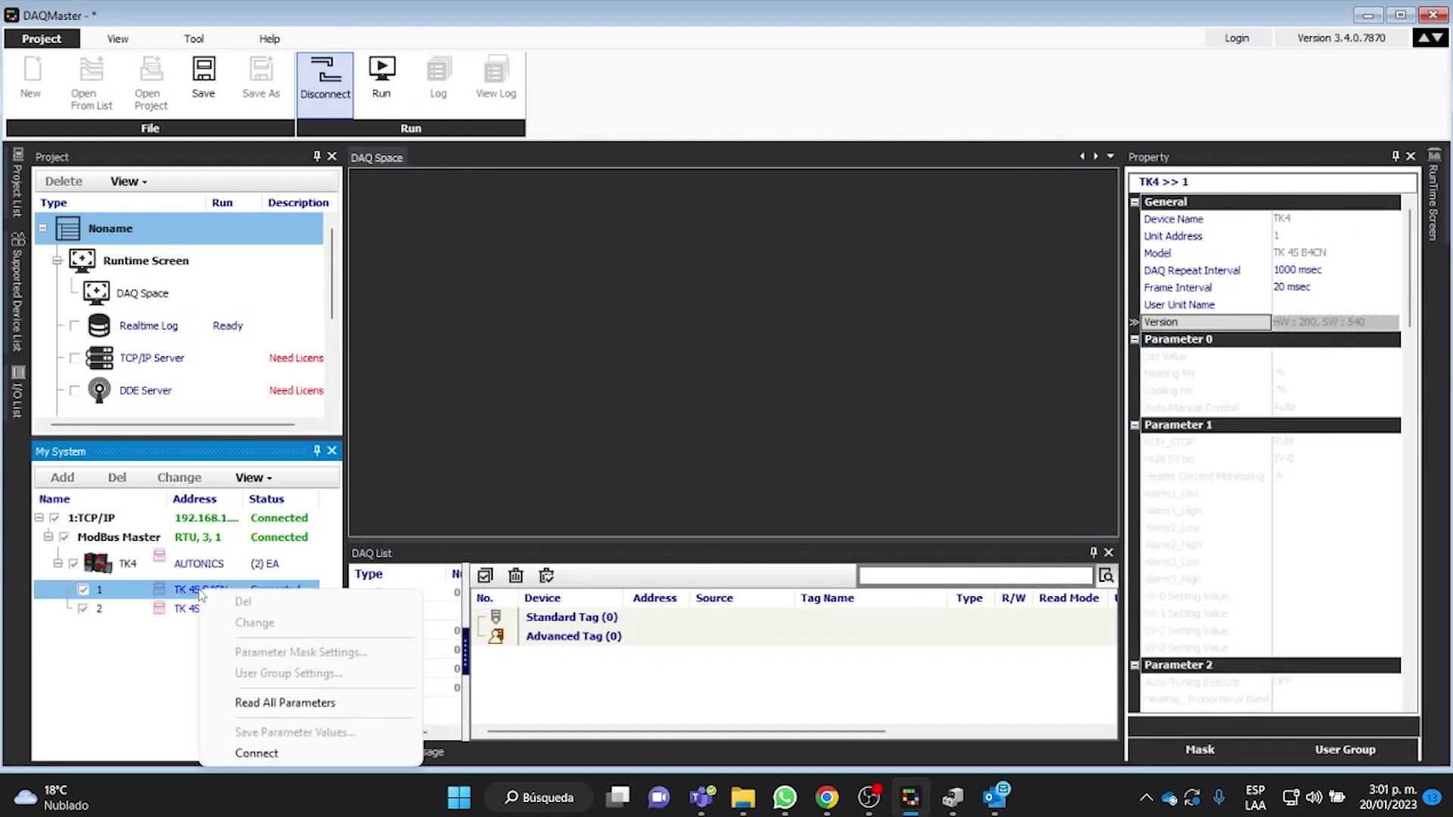
{"action": "left_click", "coordinate": [262, 704]}
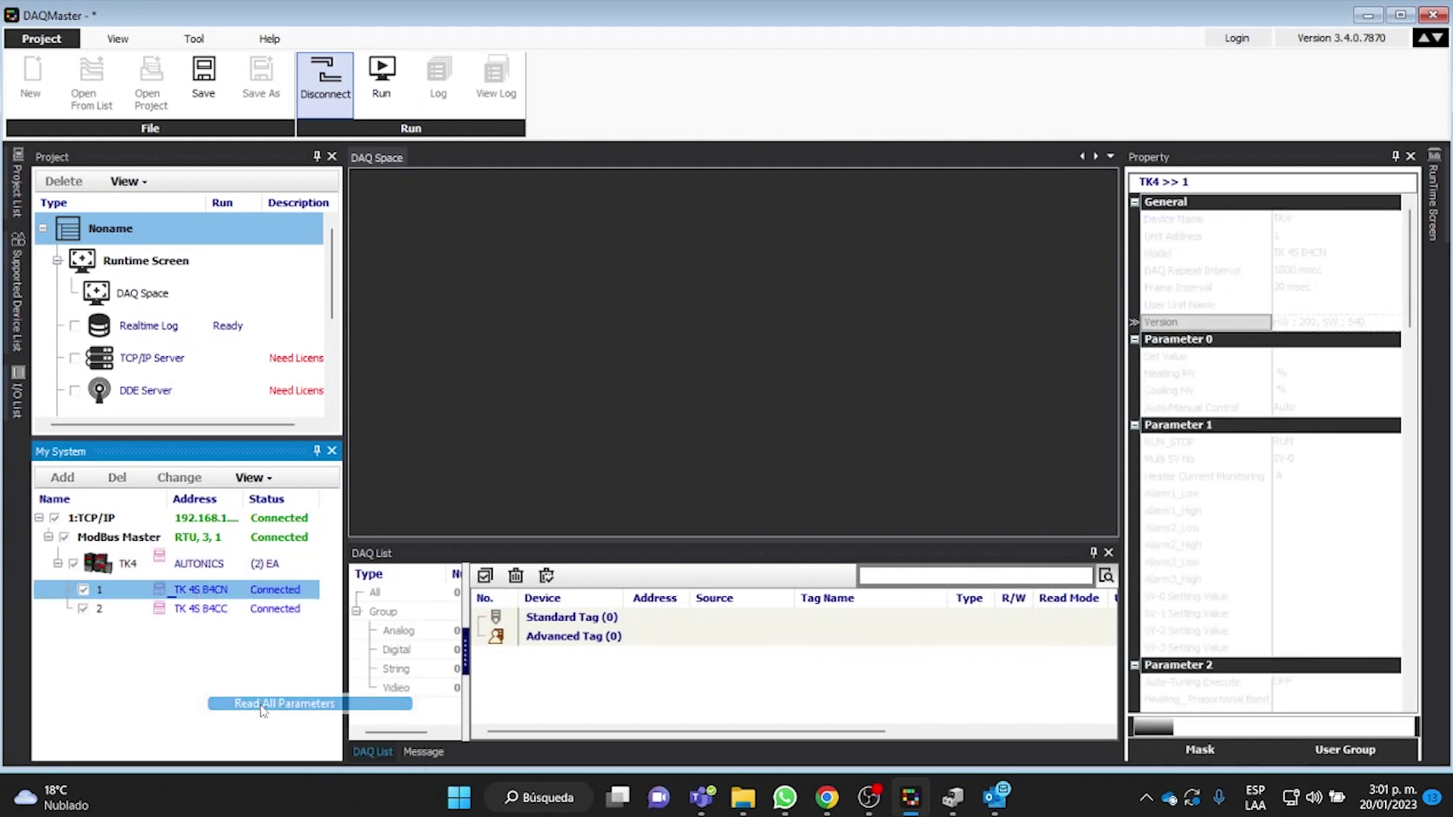
{"action": "left_click", "coordinate": [216, 615]}
{"action": "right_click", "coordinate": [216, 616]}
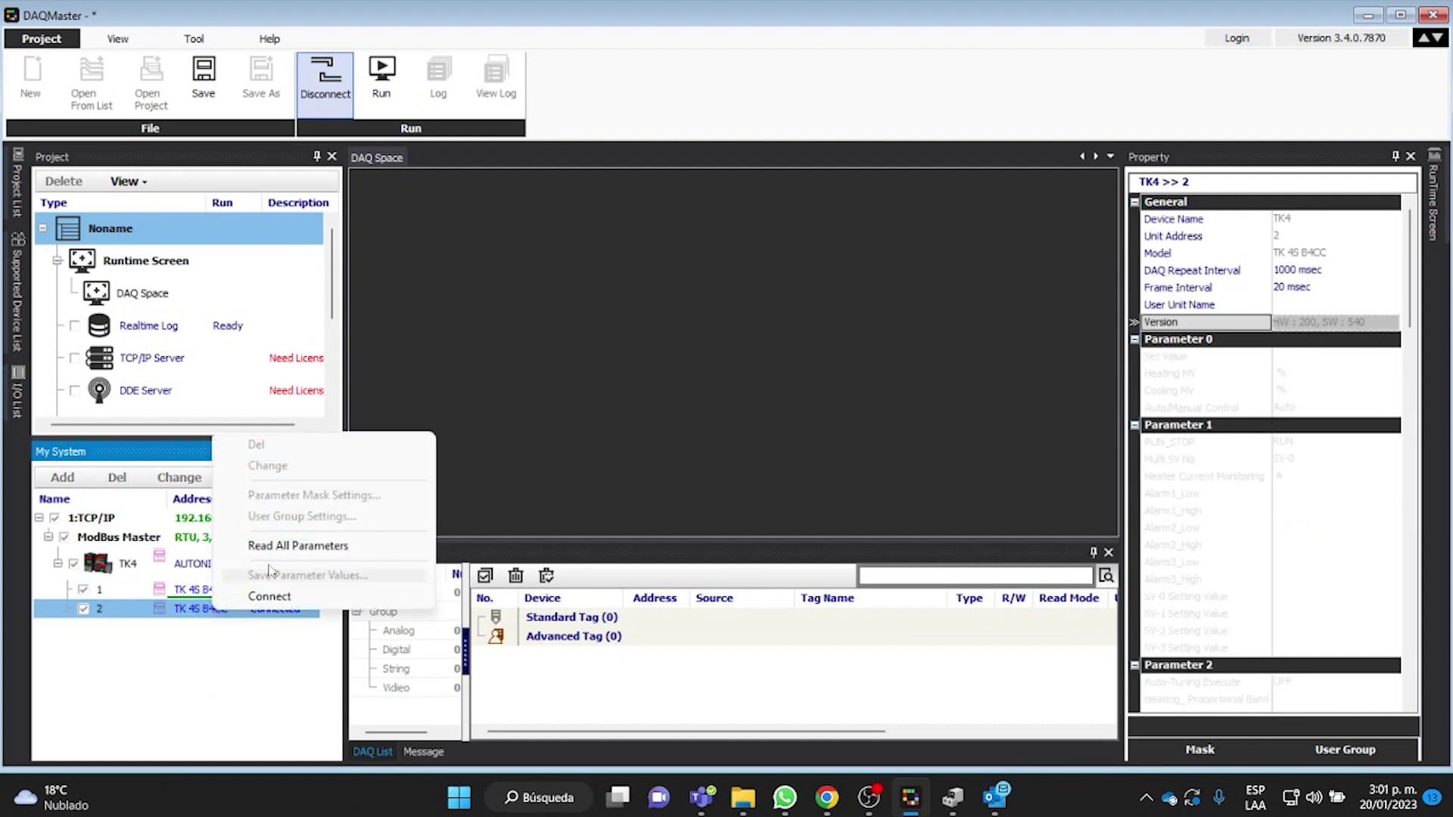
{"action": "left_click", "coordinate": [285, 548]}
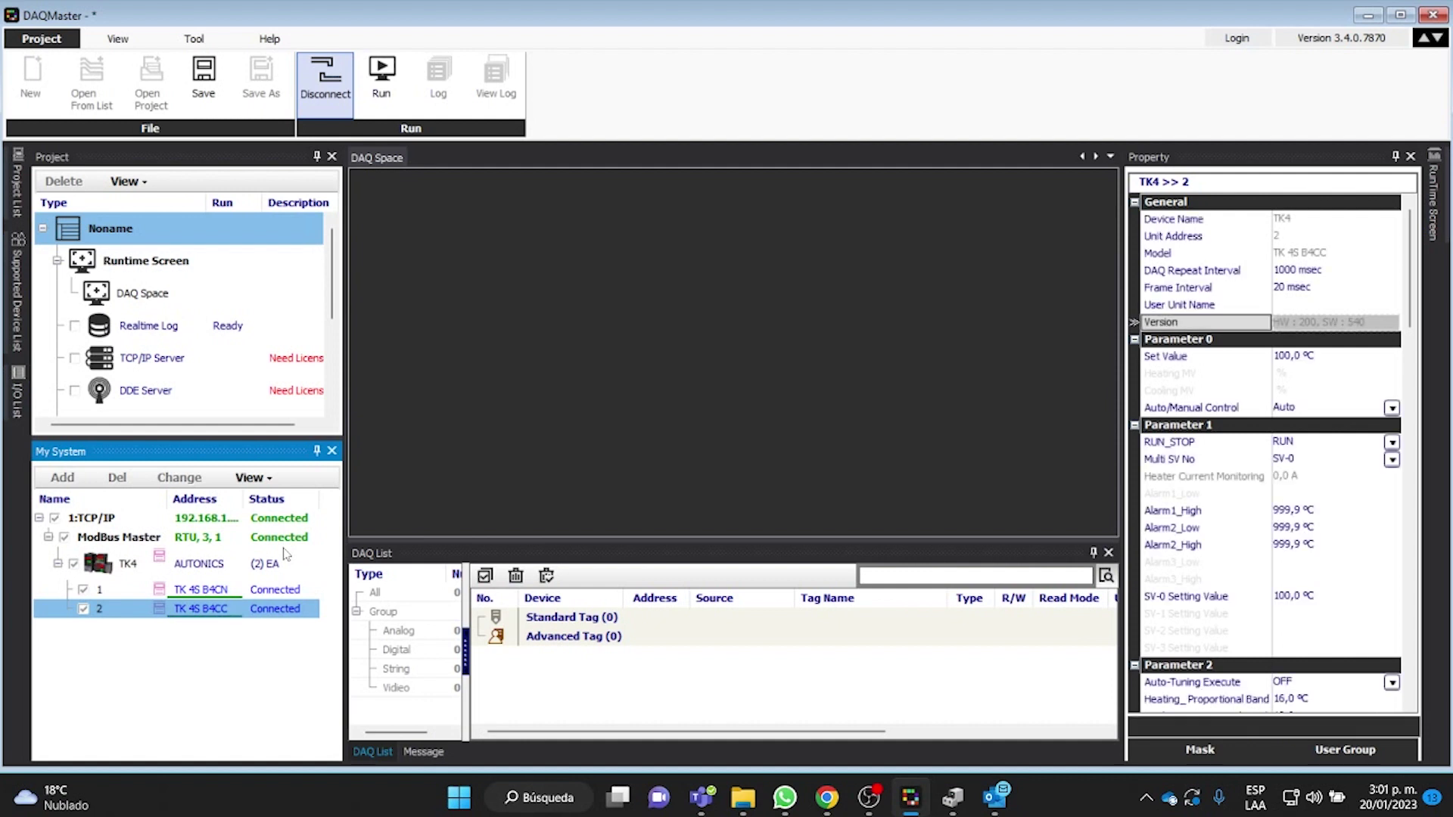
{"action": "left_click", "coordinate": [194, 595]}
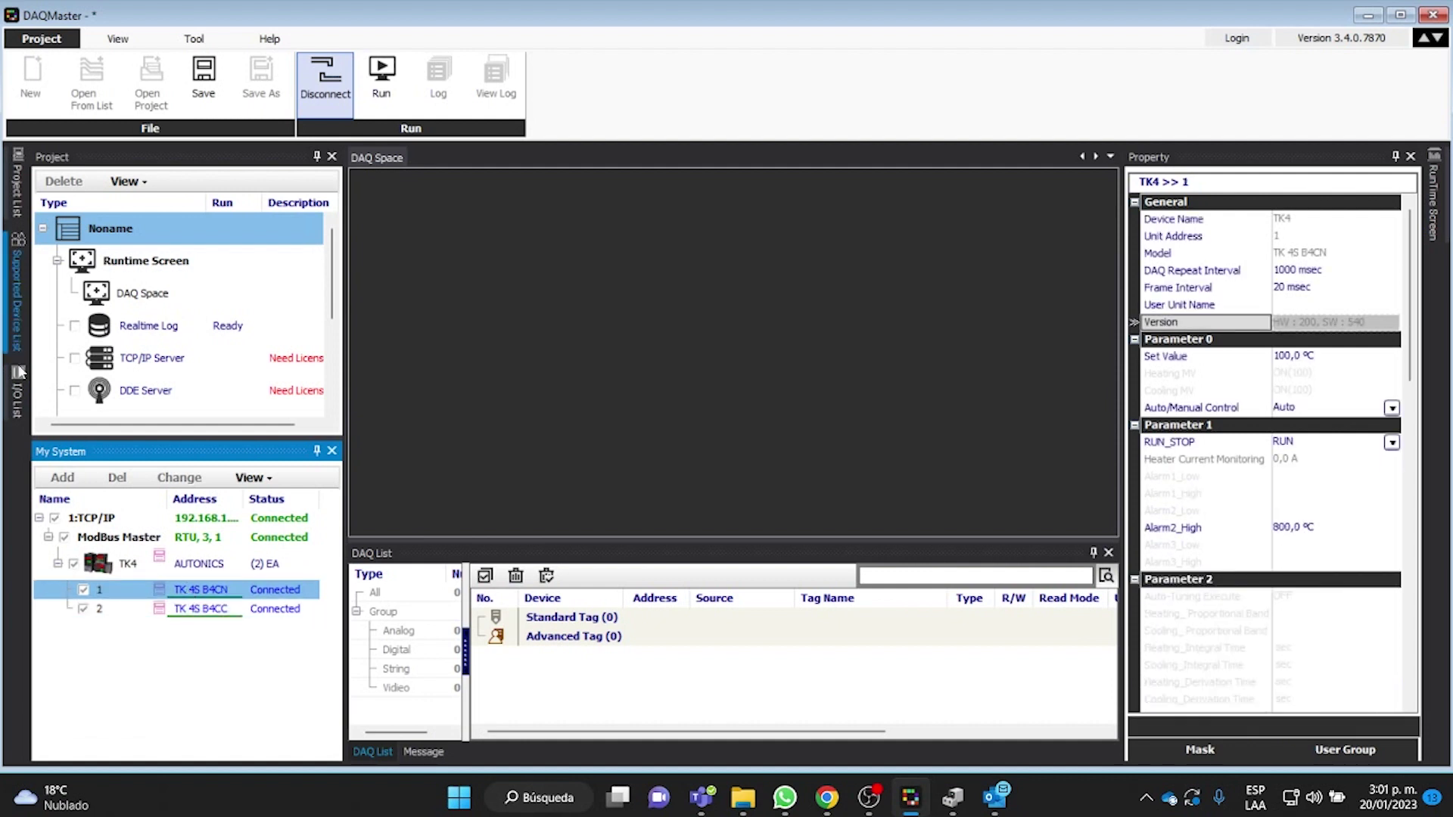
Add the Present Value and Set Value of TK4 unit 1 to the DAQ list as tags.
{"action": "left_click", "coordinate": [20, 413]}
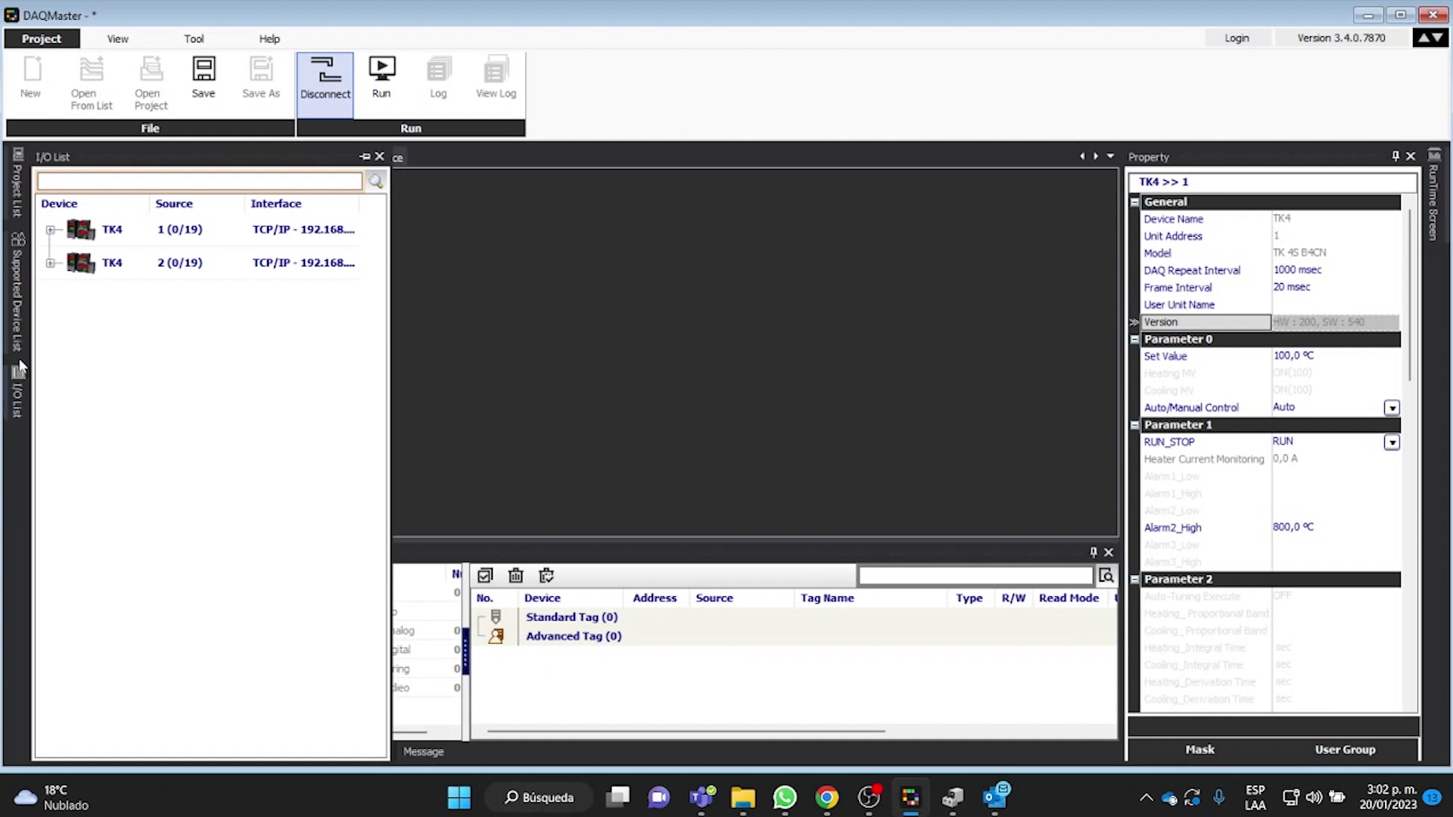
{"action": "left_click", "coordinate": [50, 230]}
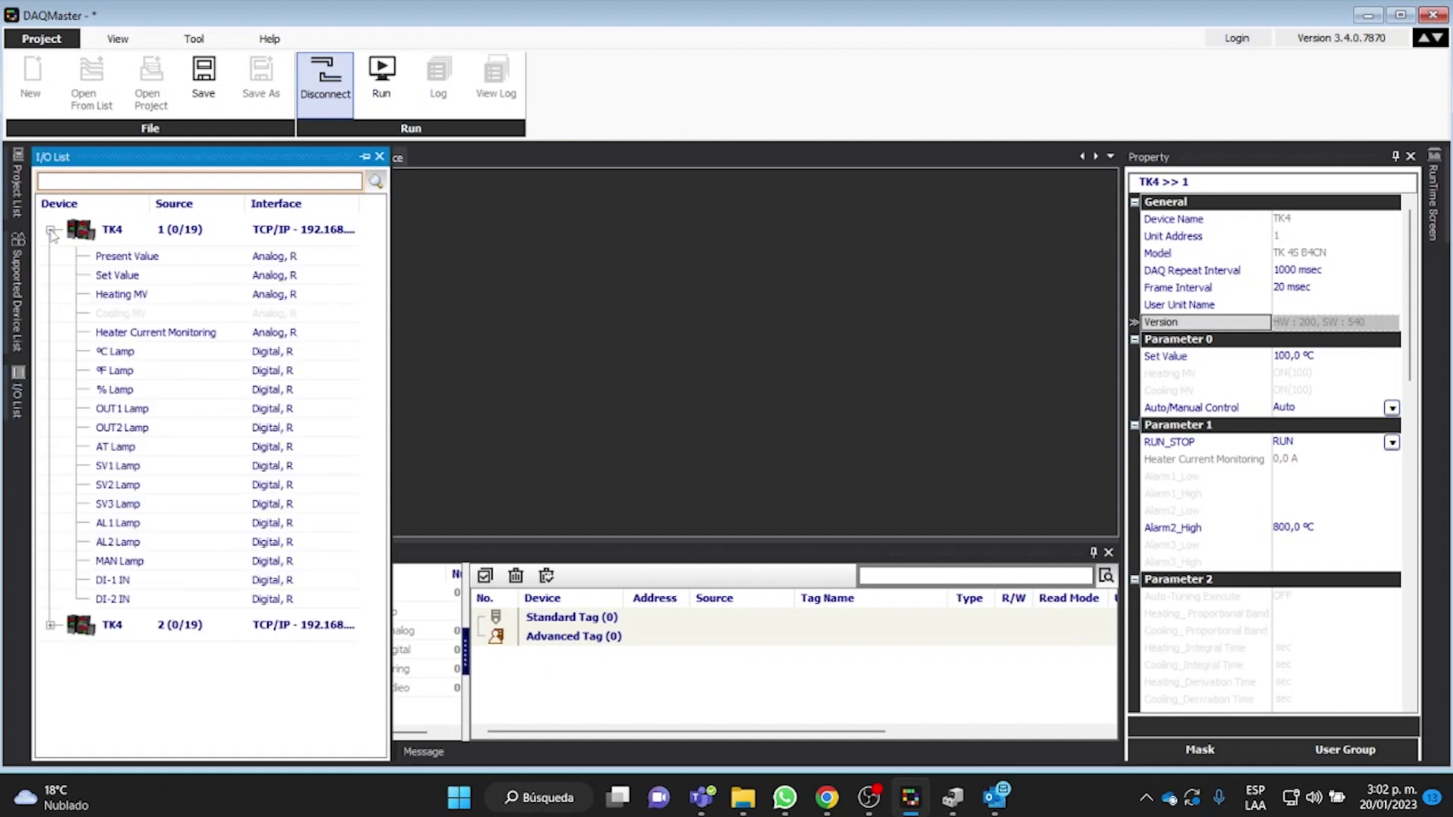
{"action": "double_click", "coordinate": [189, 258]}
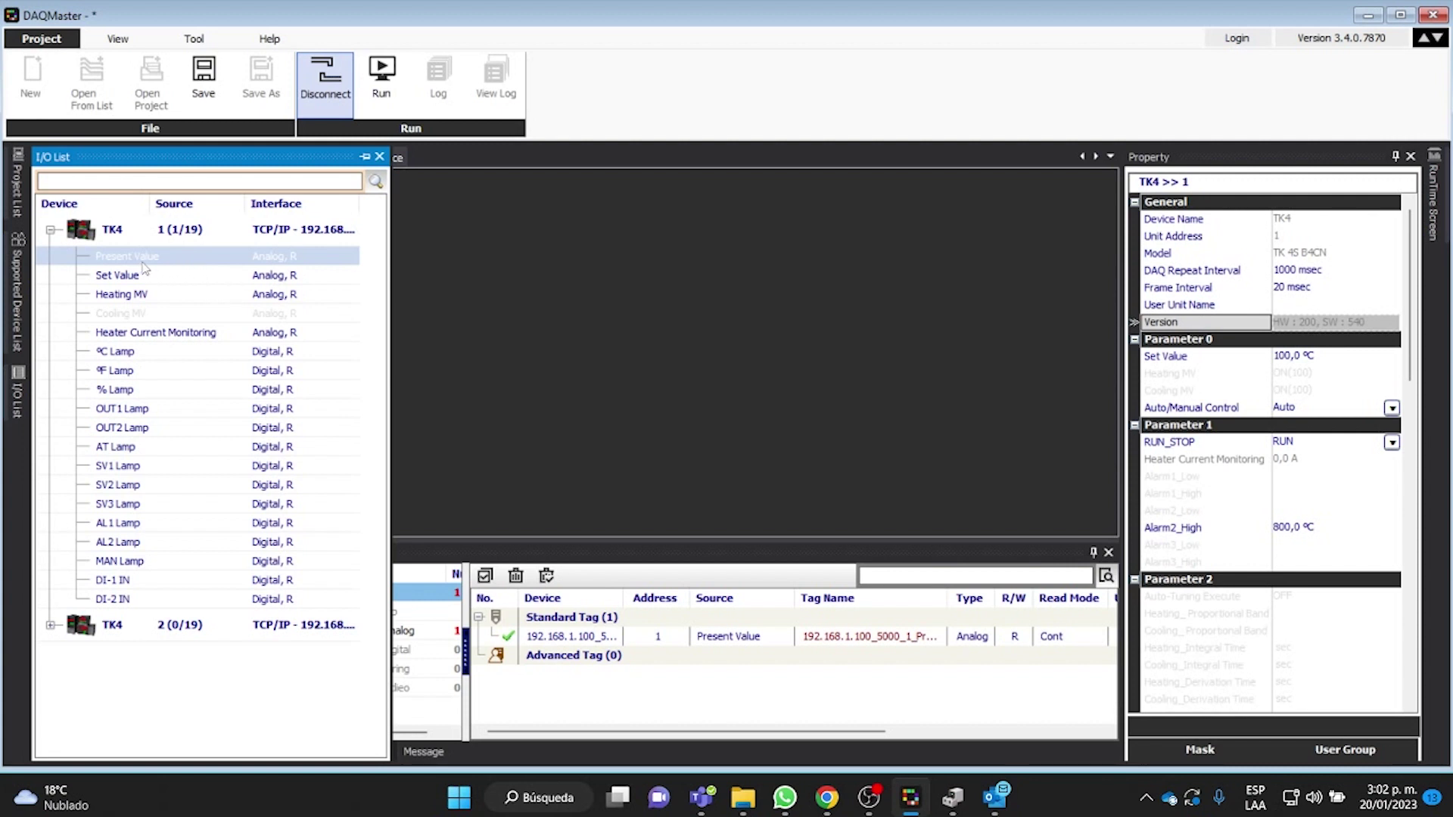
{"action": "double_click", "coordinate": [173, 277]}
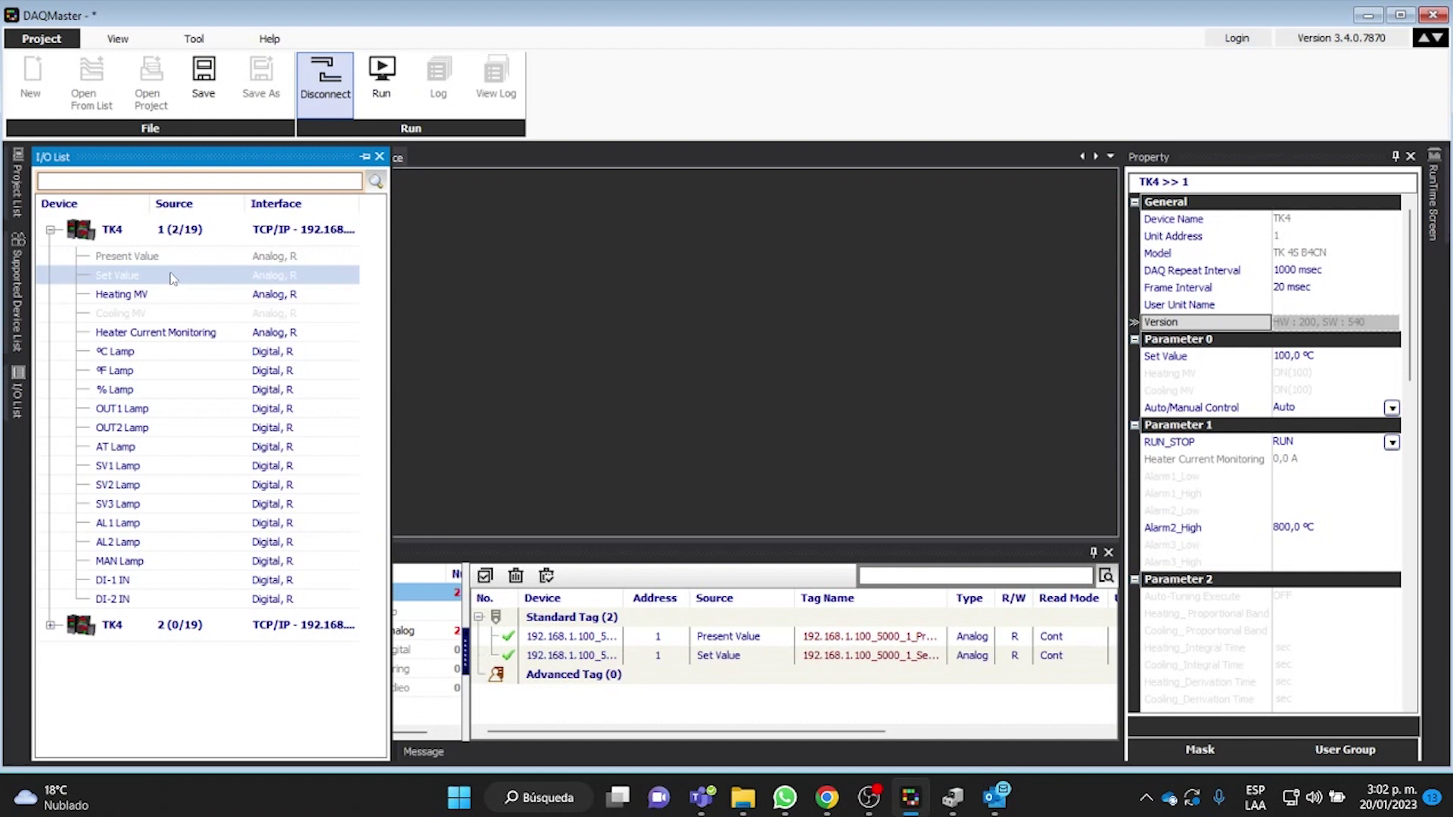
{"action": "left_click", "coordinate": [507, 399]}
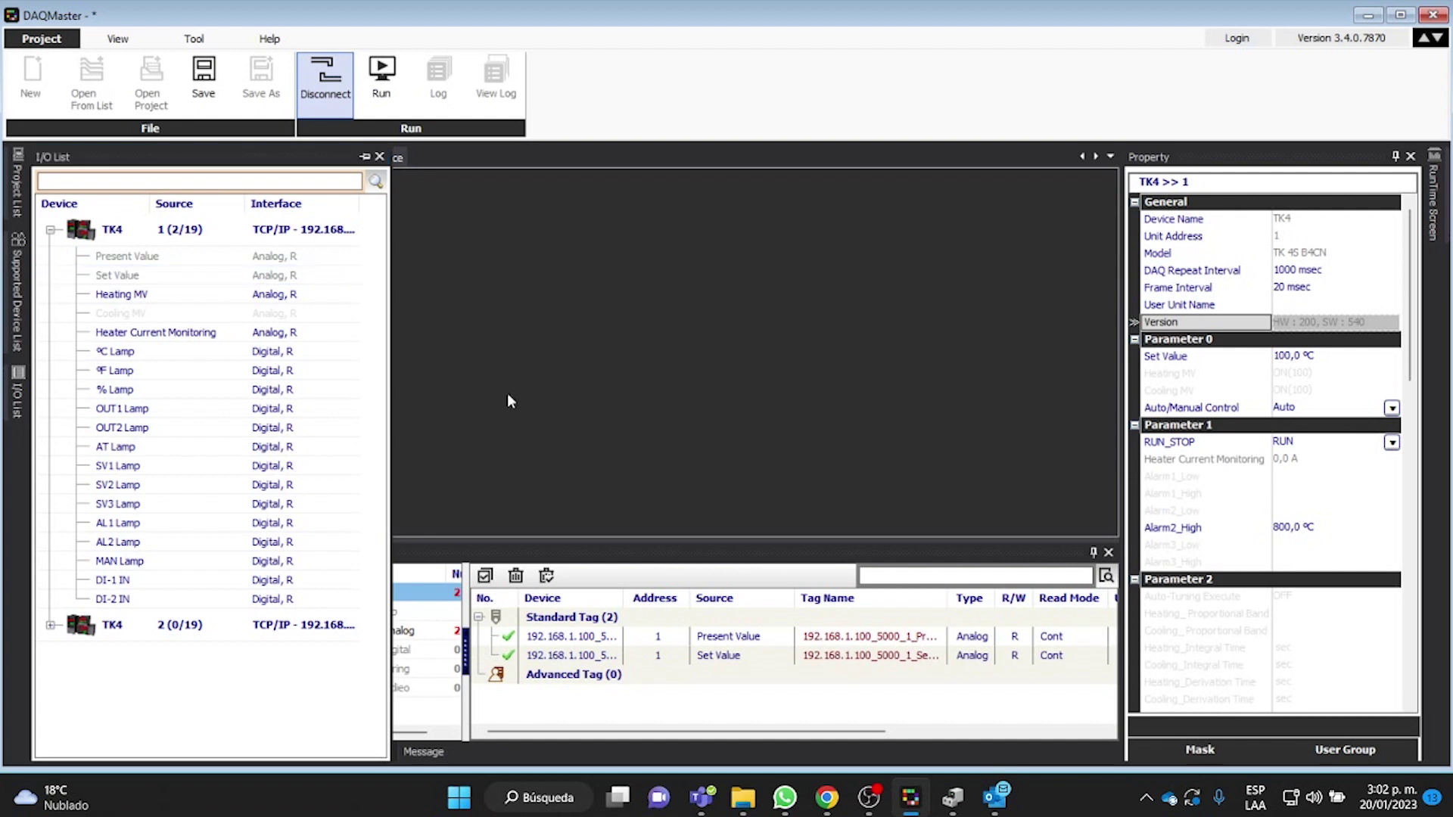
Add the Present Value and Set Value of TK4 unit 2 to the DAQ list as tags.
{"action": "left_click", "coordinate": [49, 625]}
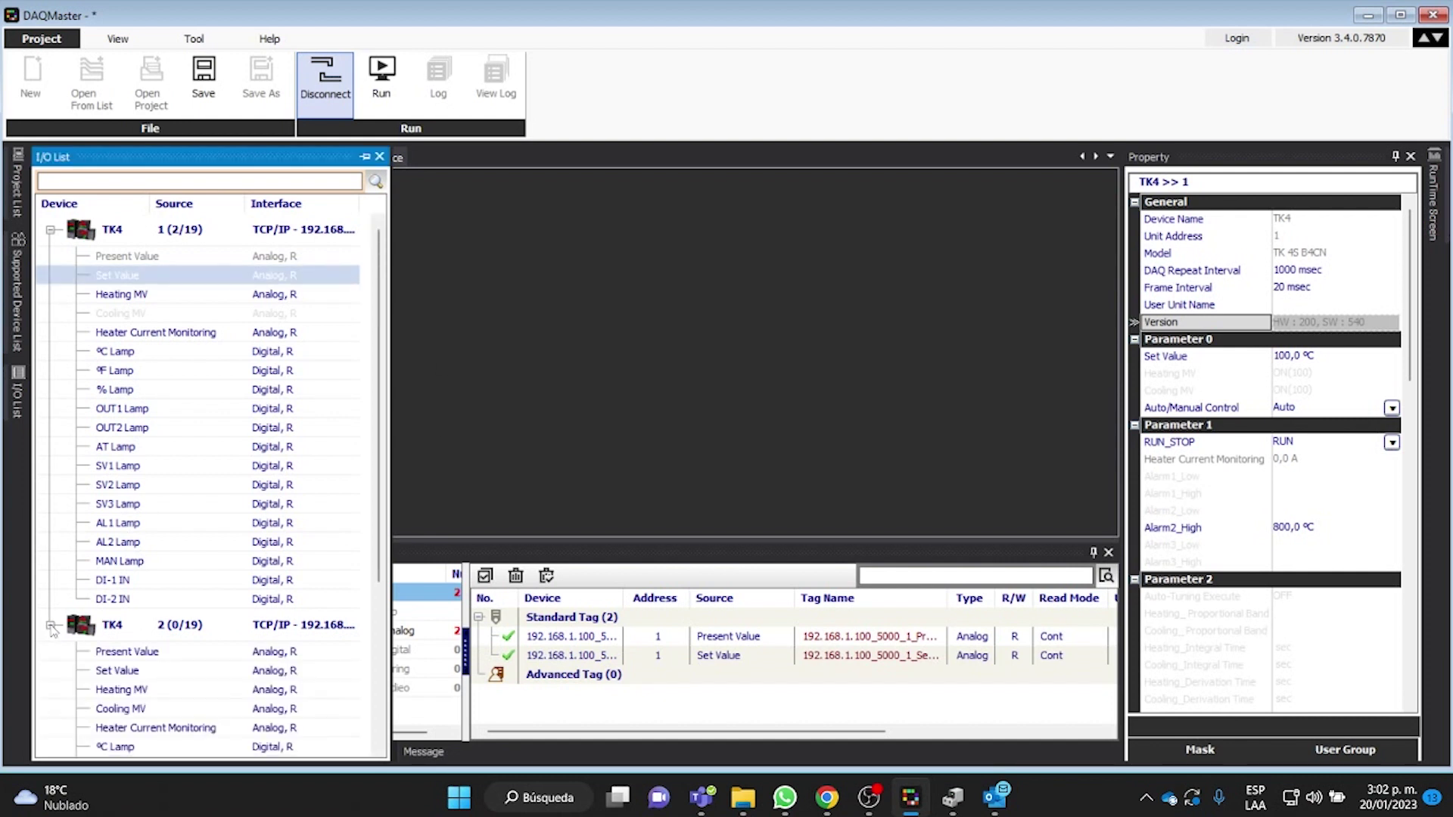
{"action": "double_click", "coordinate": [276, 654]}
{"action": "double_click", "coordinate": [287, 672]}
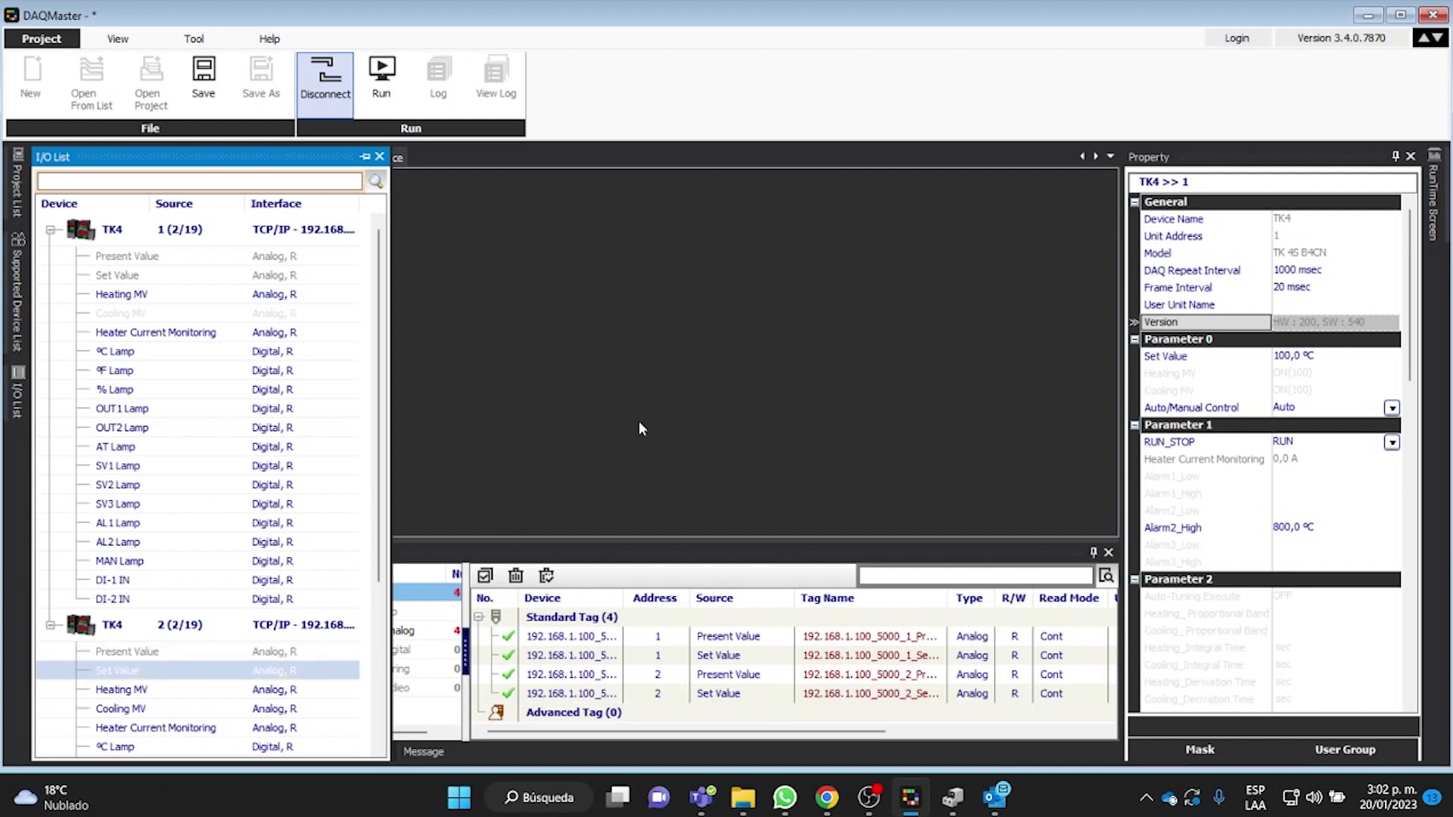
{"action": "left_click", "coordinate": [709, 391]}
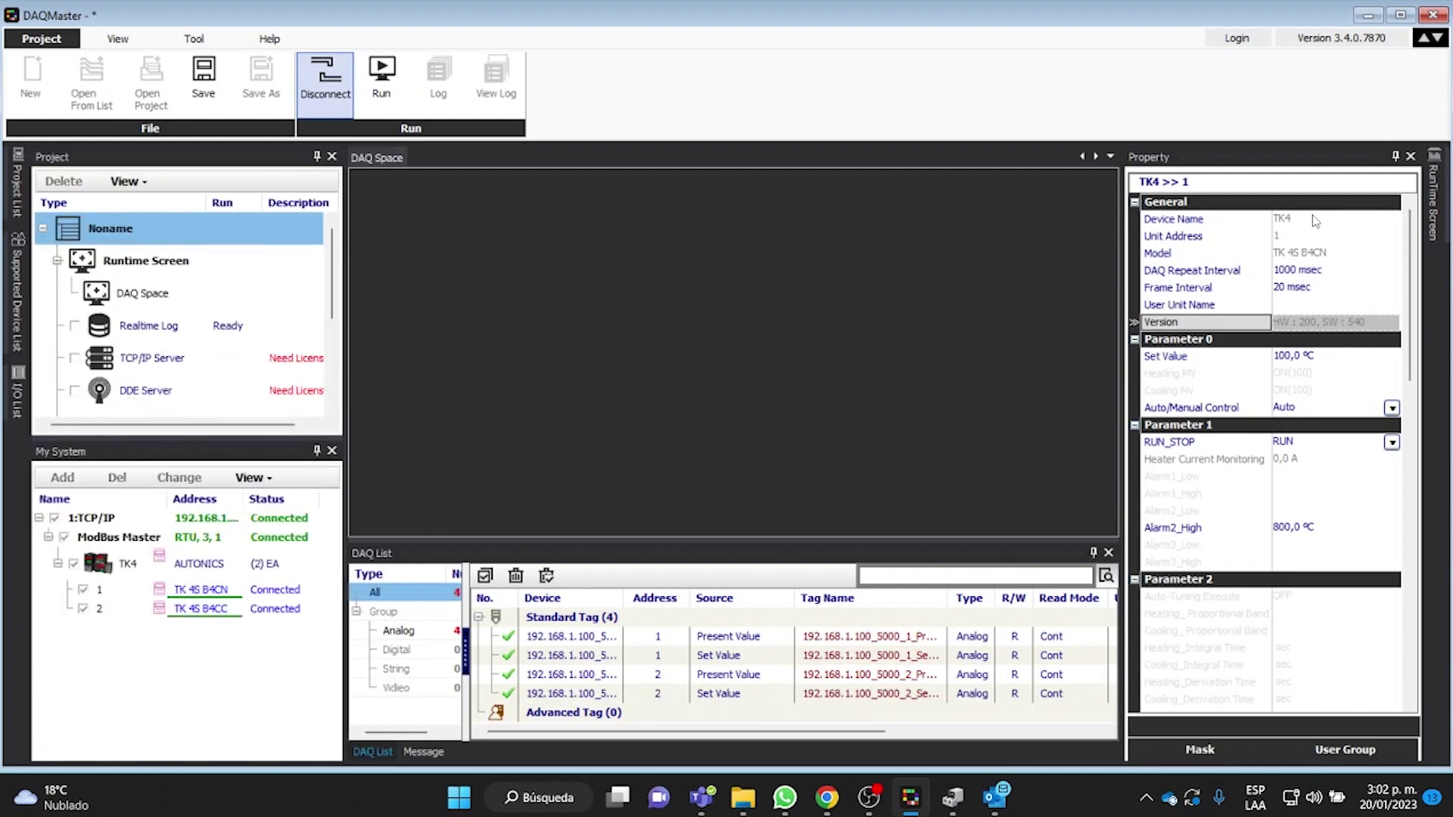
Add a Line Graph to the DAQ Space from the runtime screen elements.
{"action": "left_click", "coordinate": [1441, 189]}
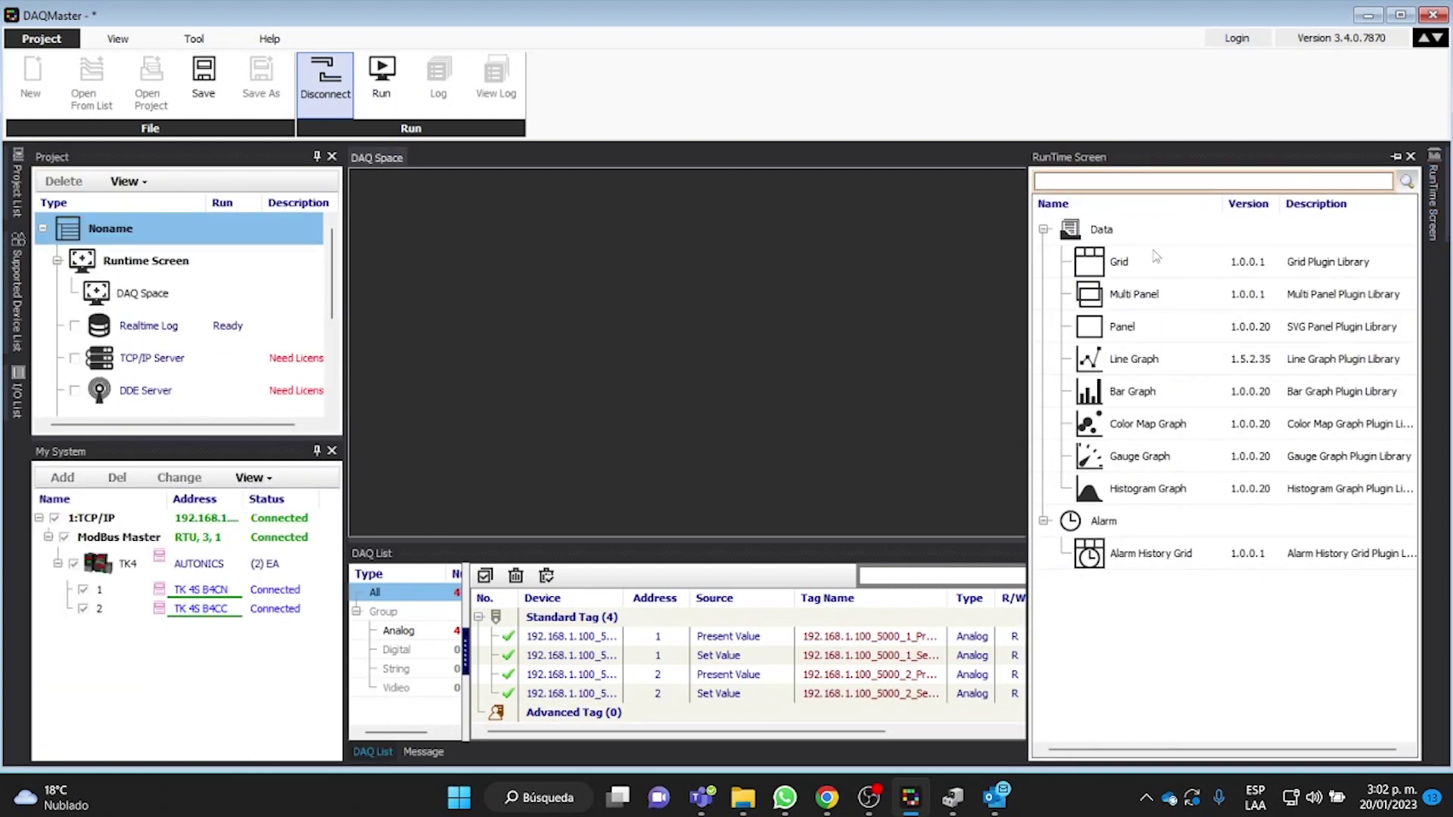
{"action": "left_click", "coordinate": [1133, 302]}
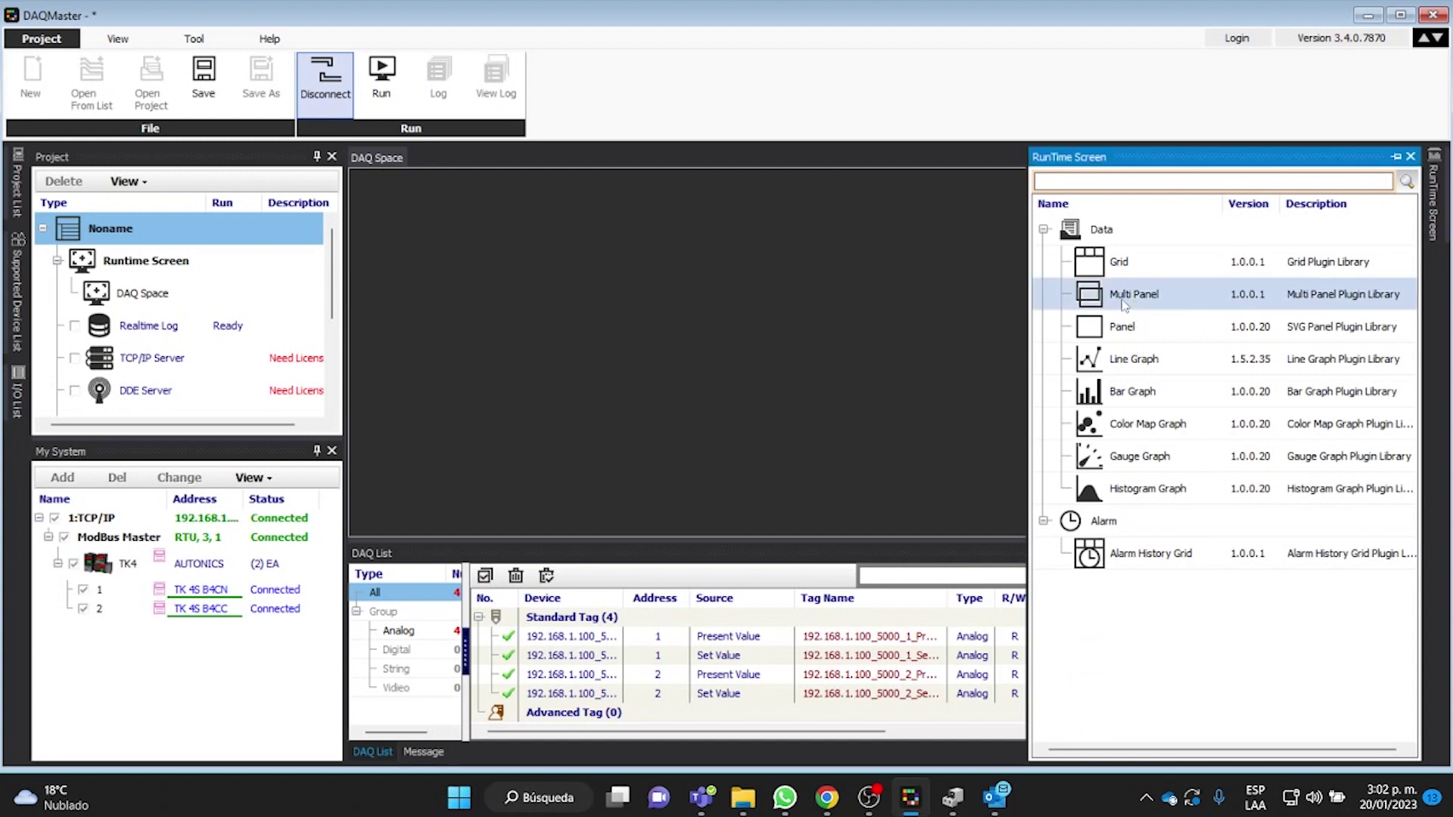
{"action": "left_click", "coordinate": [1134, 361]}
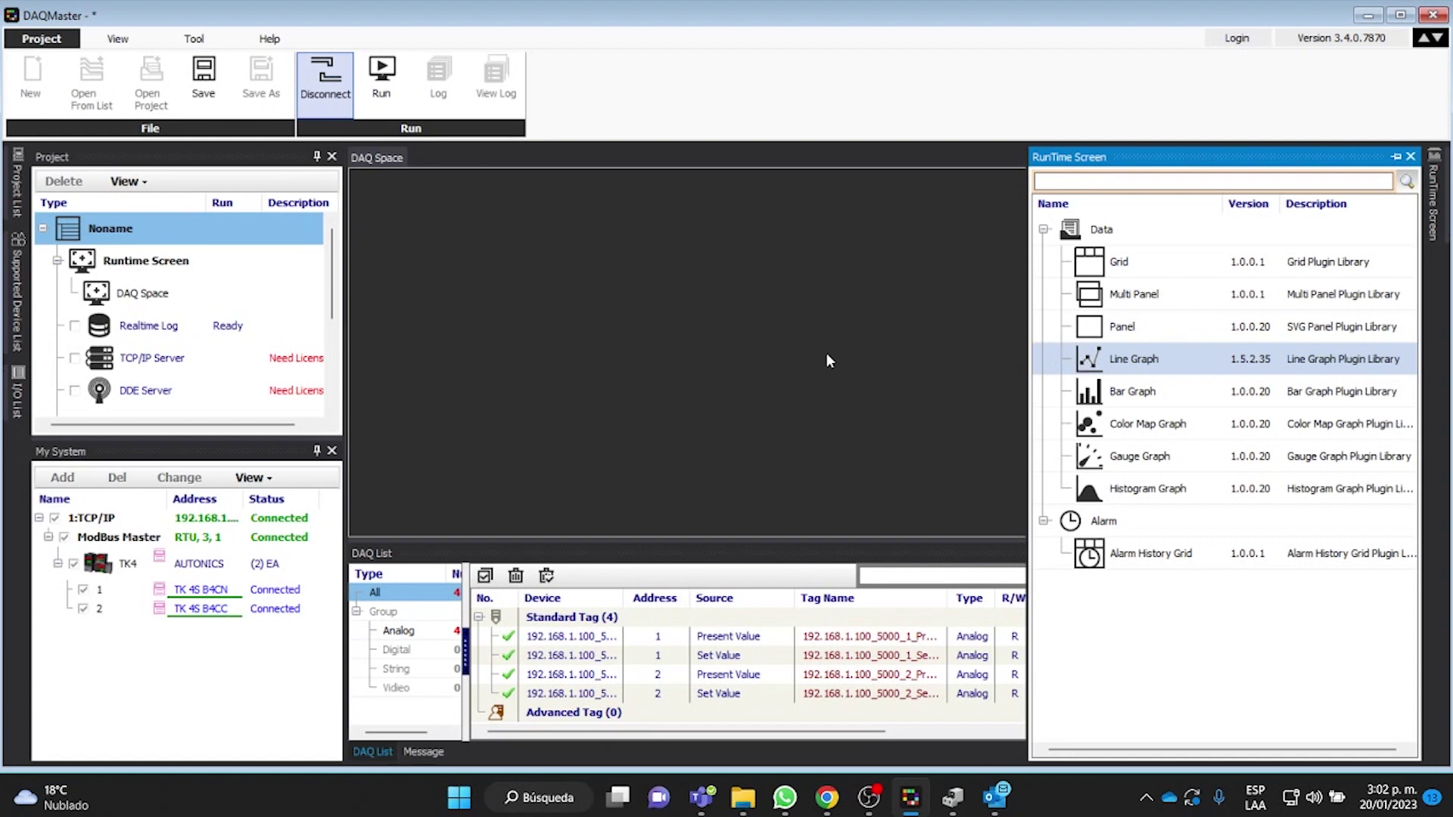
{"action": "double_click", "coordinate": [1075, 366]}
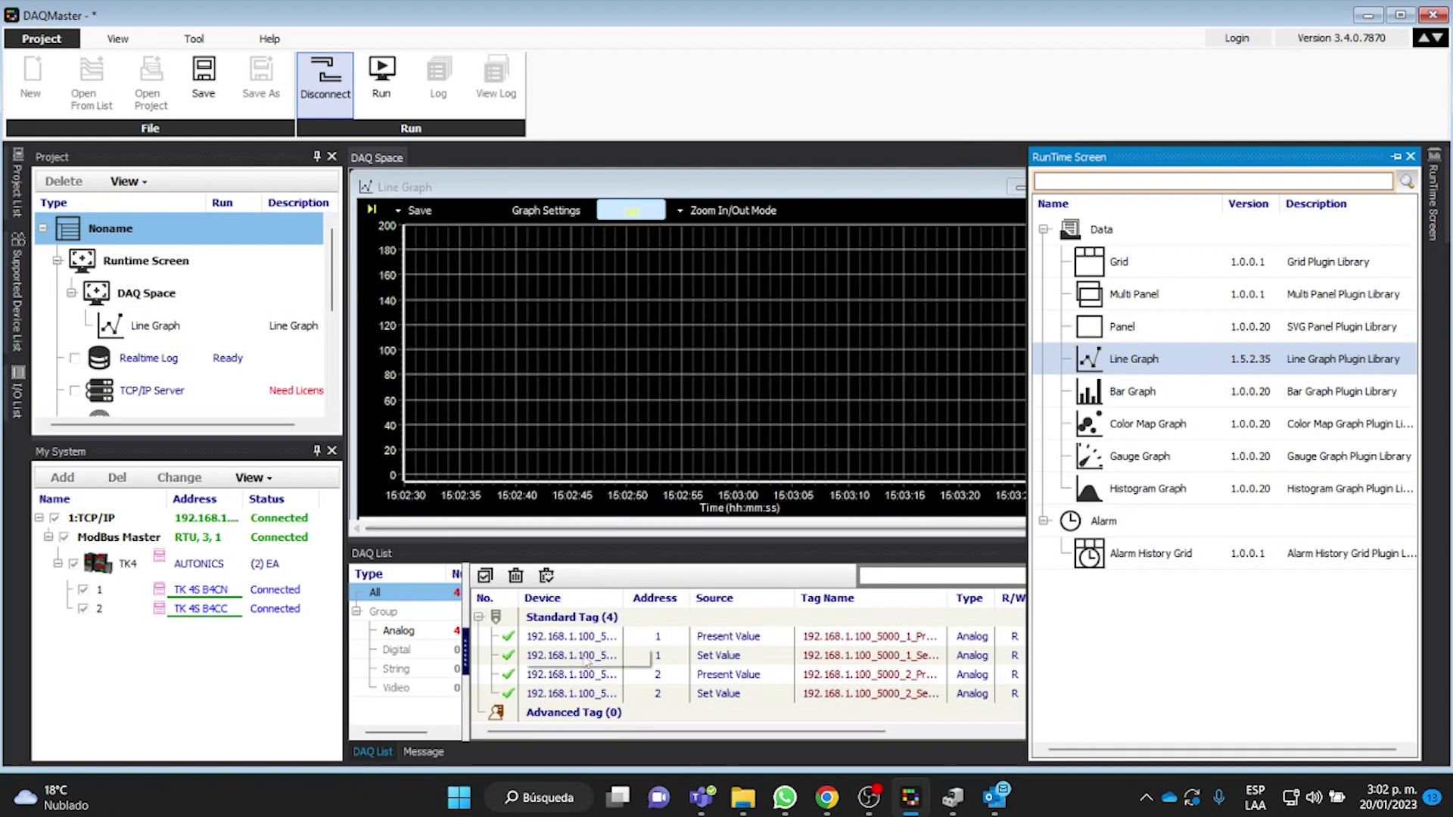
Assign the Present Value tags of TK4 units 1 and 2 to the line graph's tag table.
{"action": "left_click", "coordinate": [605, 639]}
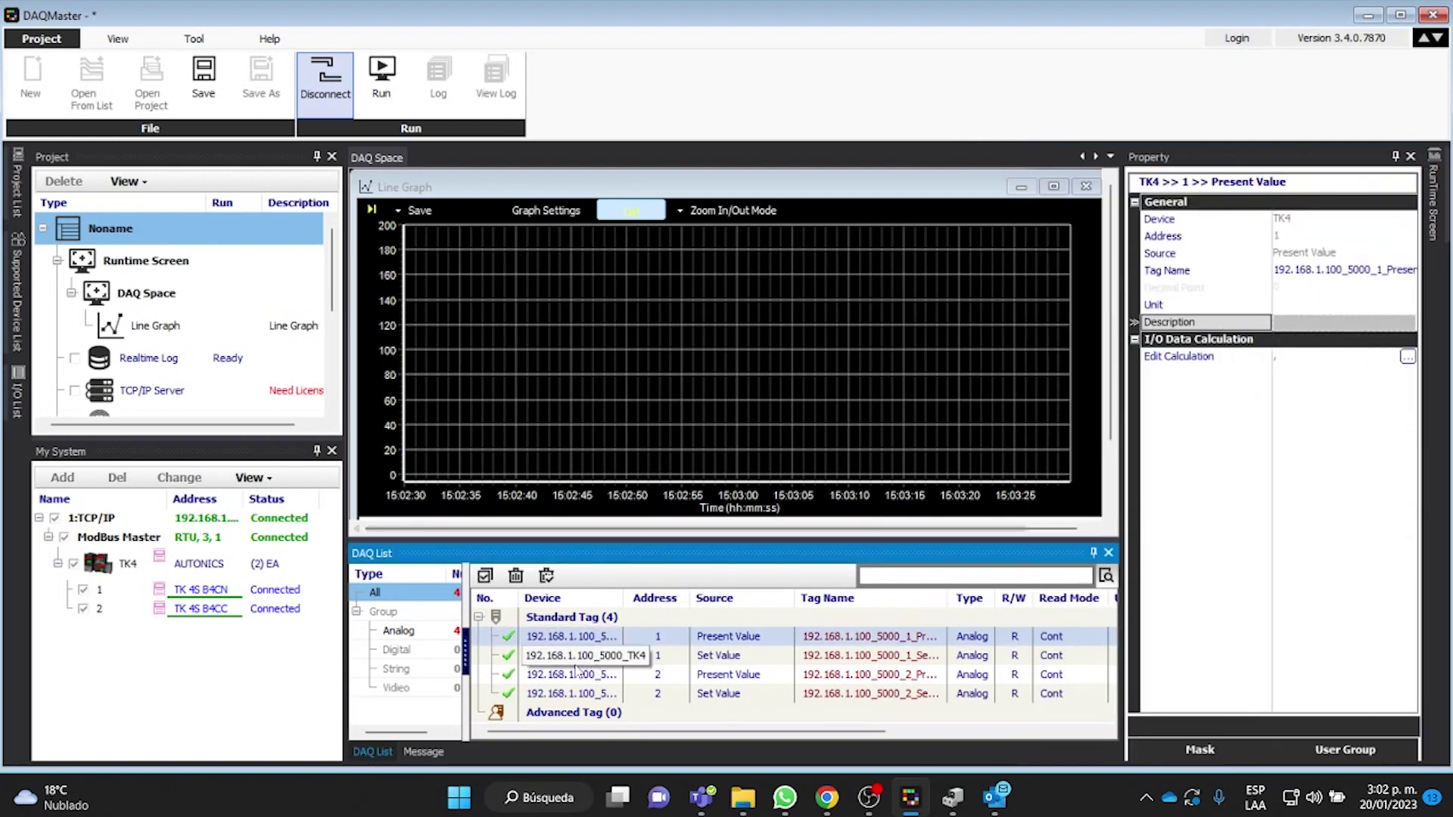
{"action": "left_click_drag", "start_coordinate": [575, 672], "coordinate": [556, 639]}
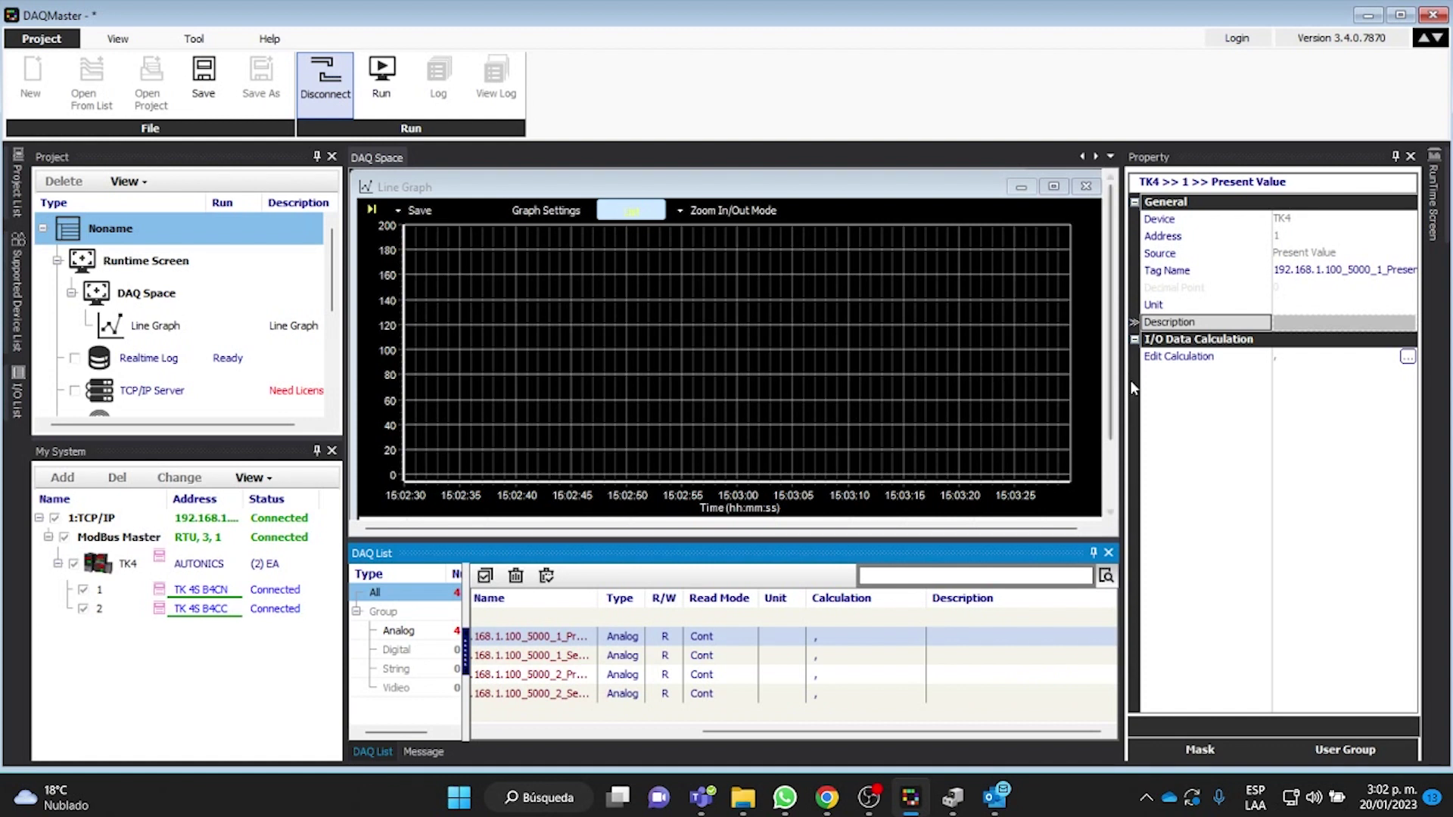
{"action": "scroll", "coordinate": [1114, 498], "scroll_direction": "down", "scroll_amount": 3}
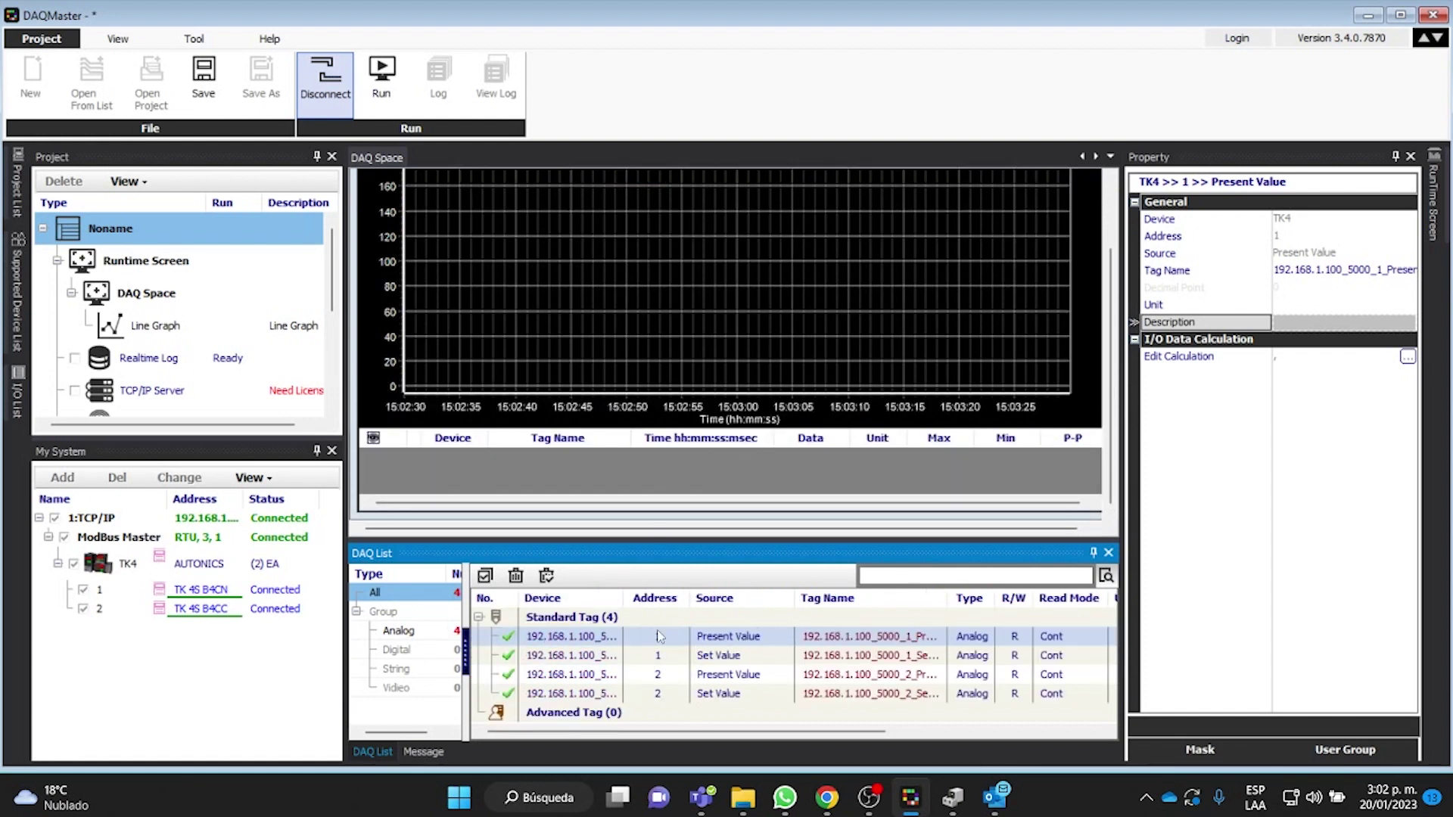
{"action": "left_click_drag", "start_coordinate": [605, 640], "coordinate": [581, 476]}
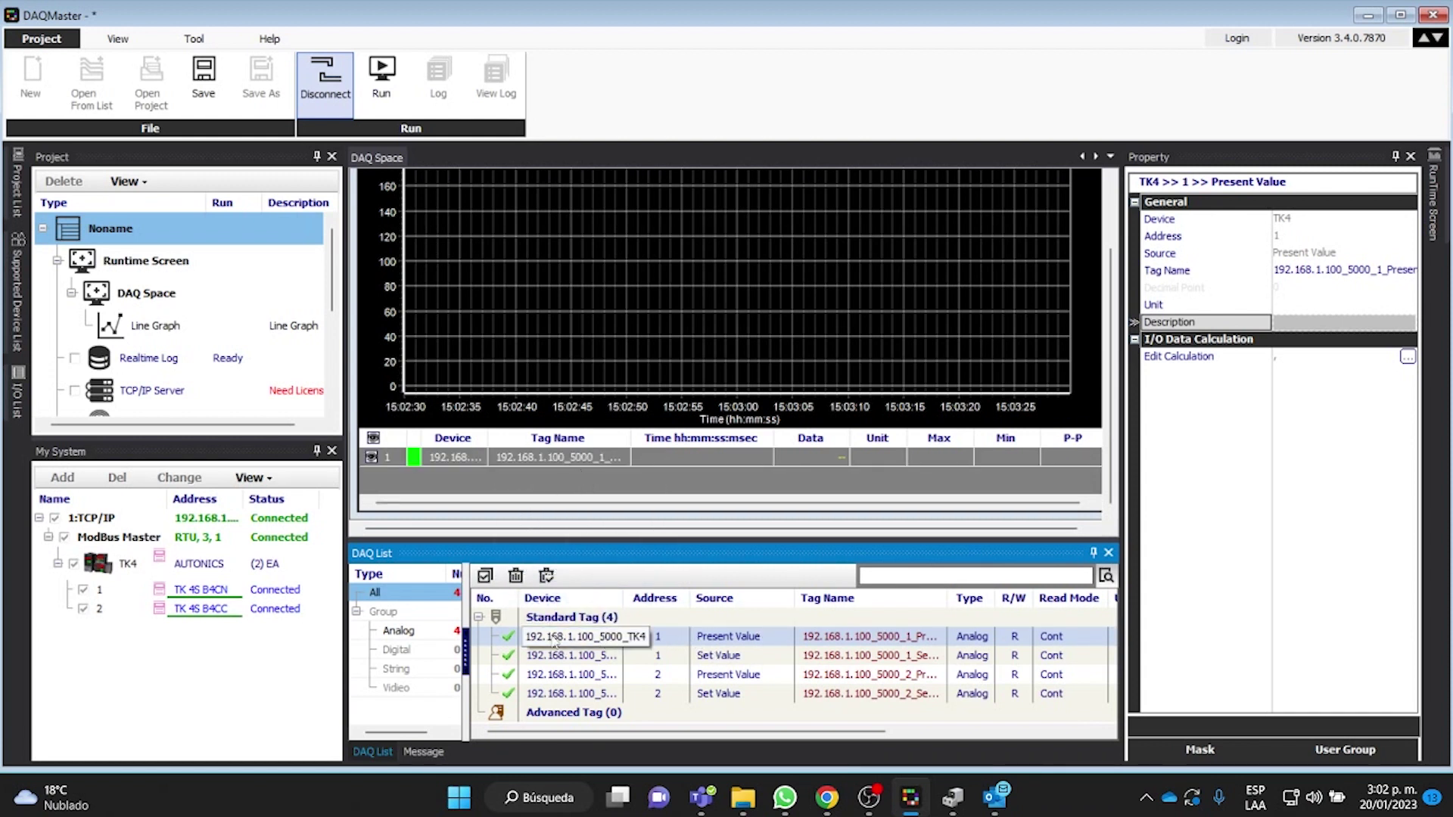
{"action": "left_click", "coordinate": [571, 675]}
{"action": "left_click_drag", "start_coordinate": [571, 676], "coordinate": [554, 486]}
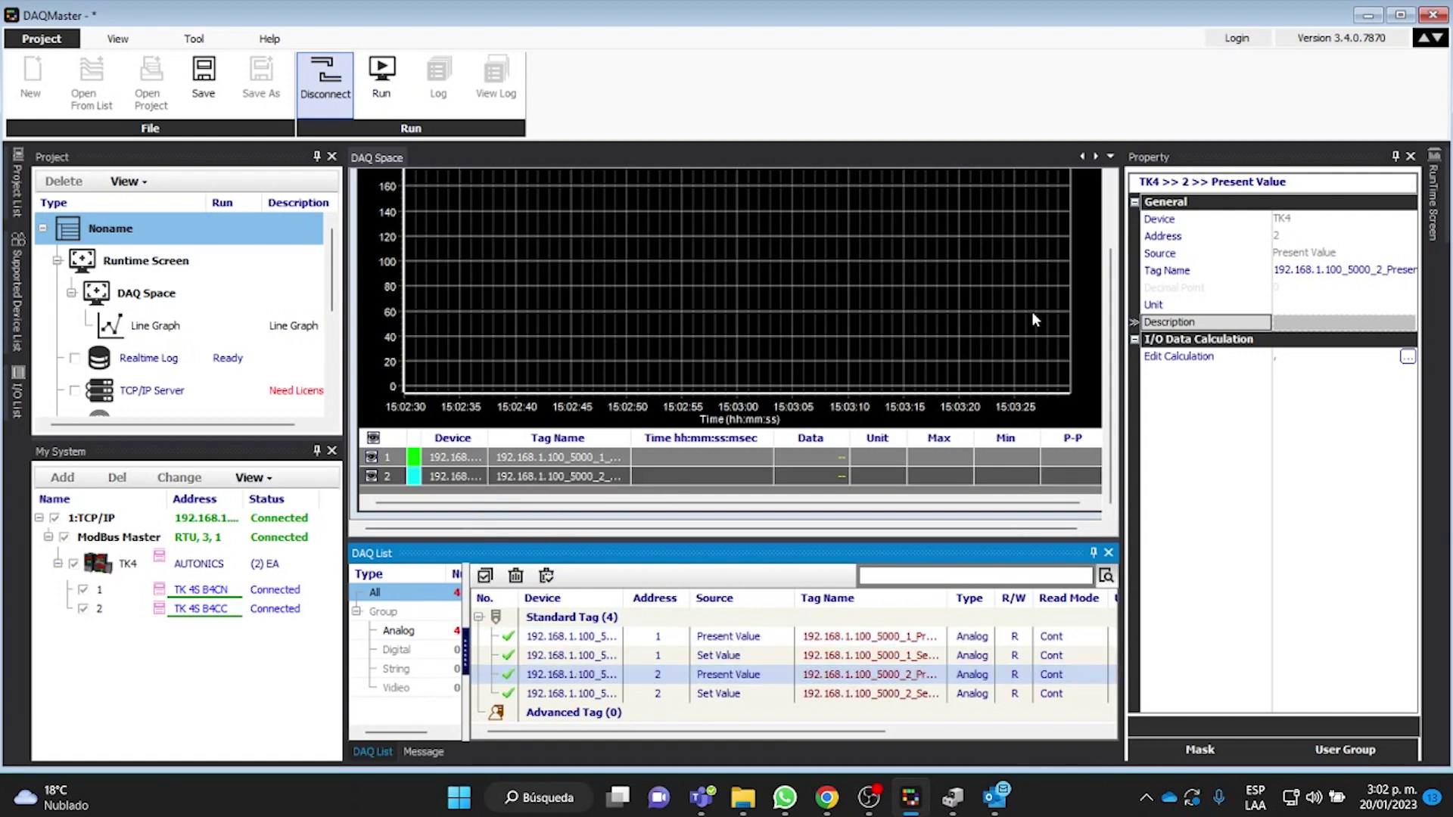
Run the data acquisition and rescale the line graph's axes to follow both plotted temperature curves.
{"action": "scroll", "coordinate": [1116, 261], "scroll_direction": "up", "scroll_amount": 2}
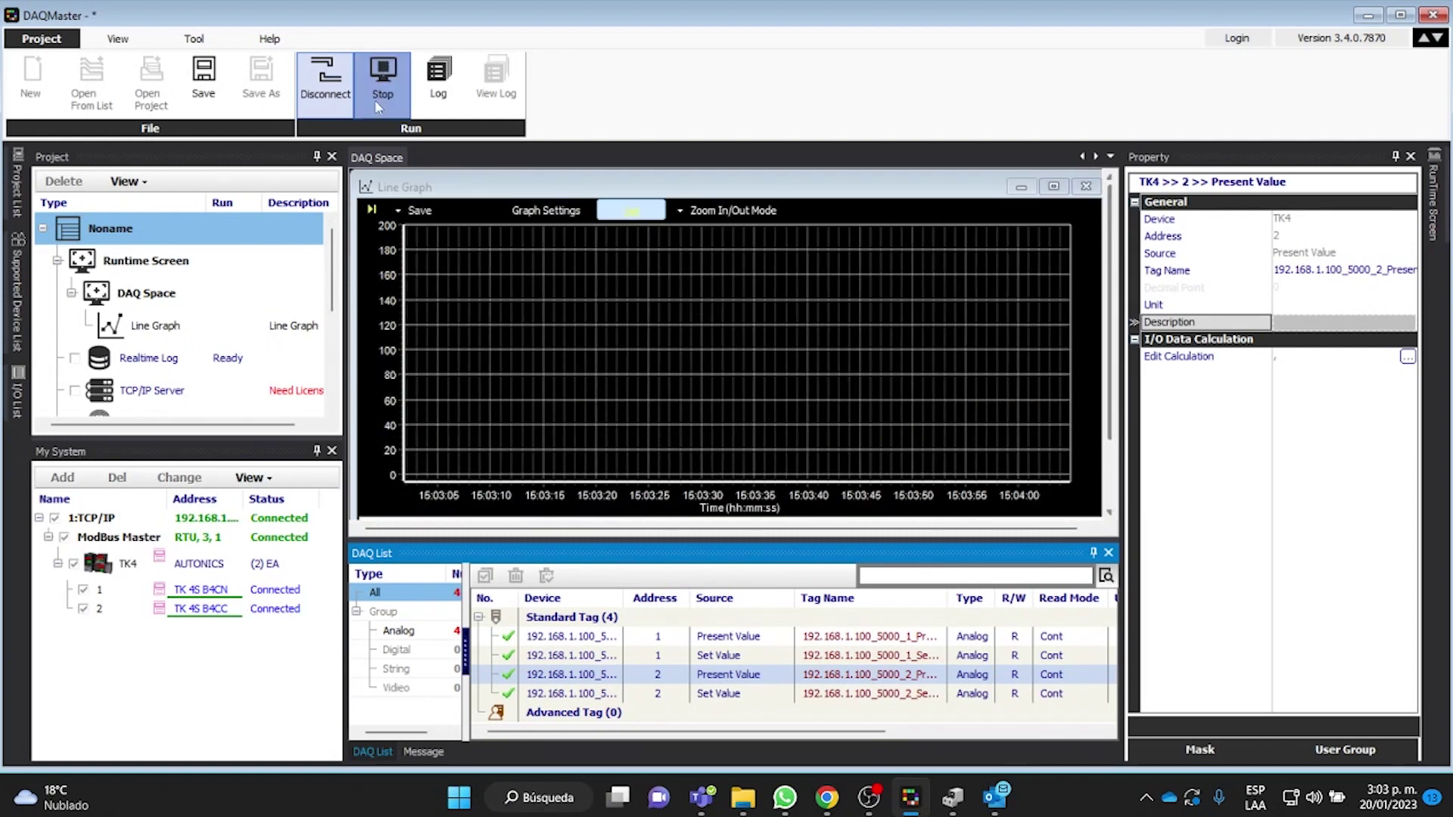
{"action": "left_click", "coordinate": [376, 103]}
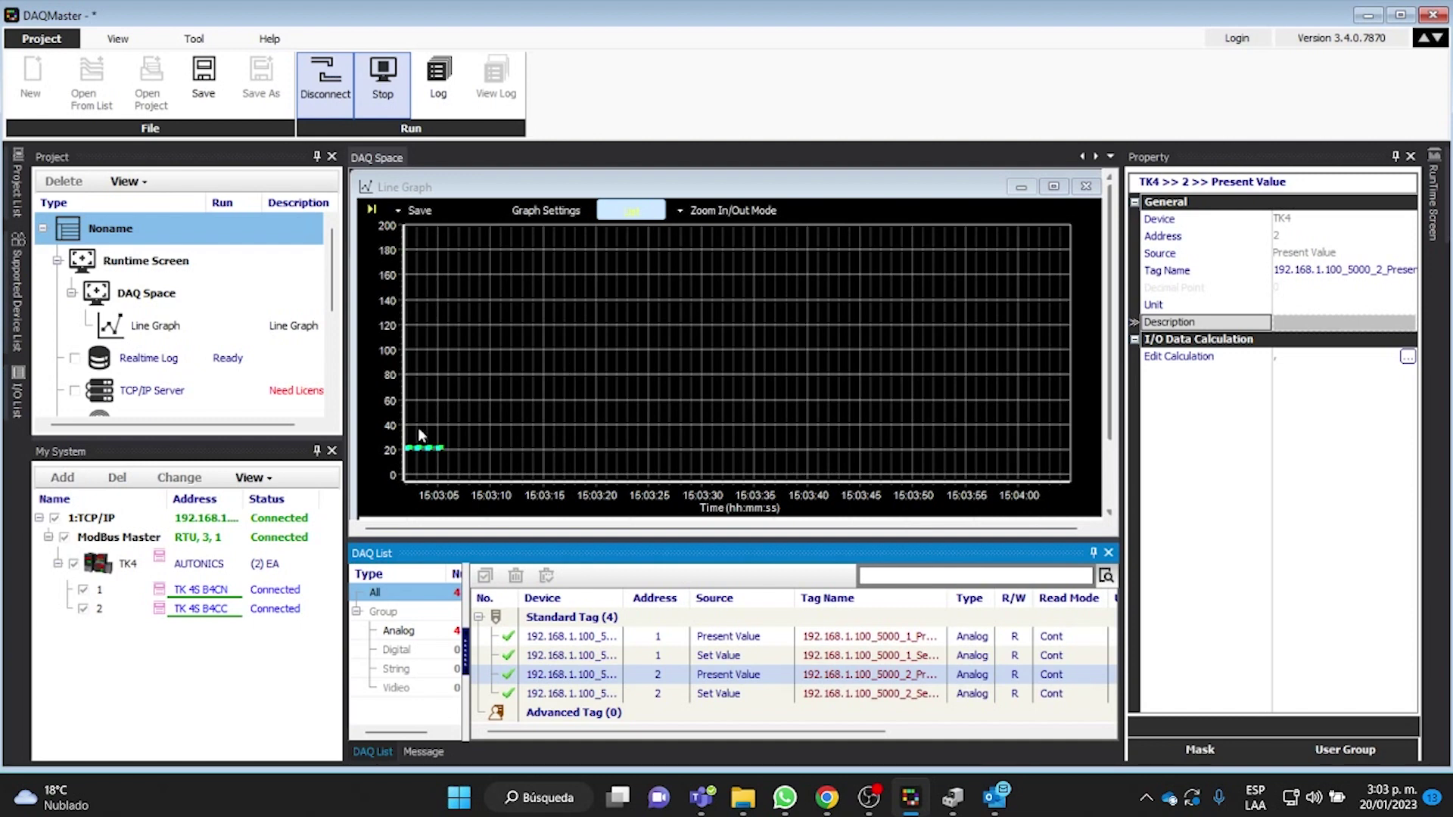
{"action": "left_click", "coordinate": [463, 348]}
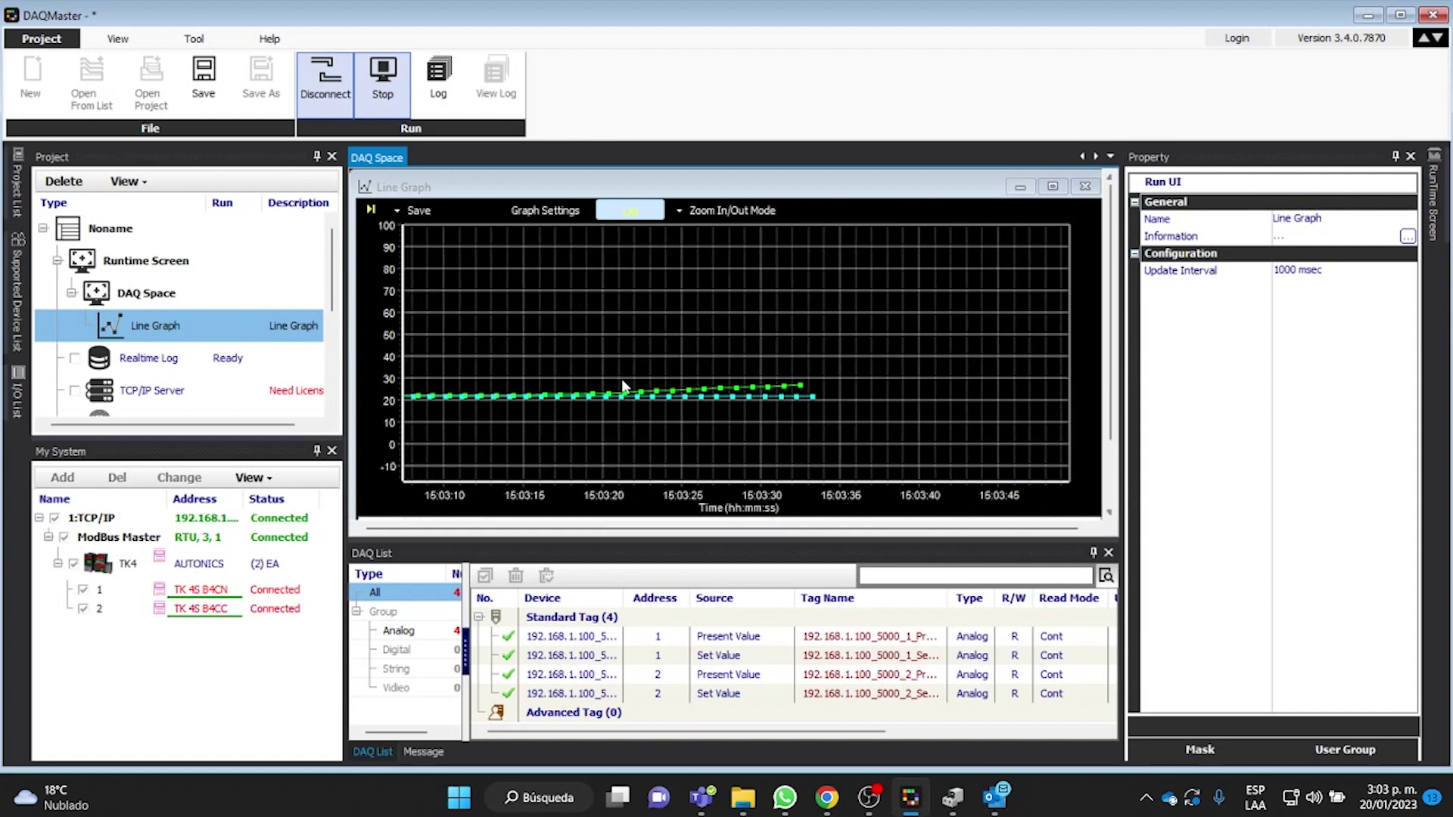
{"action": "scroll", "coordinate": [622, 386], "scroll_direction": "down", "scroll_amount": 1}
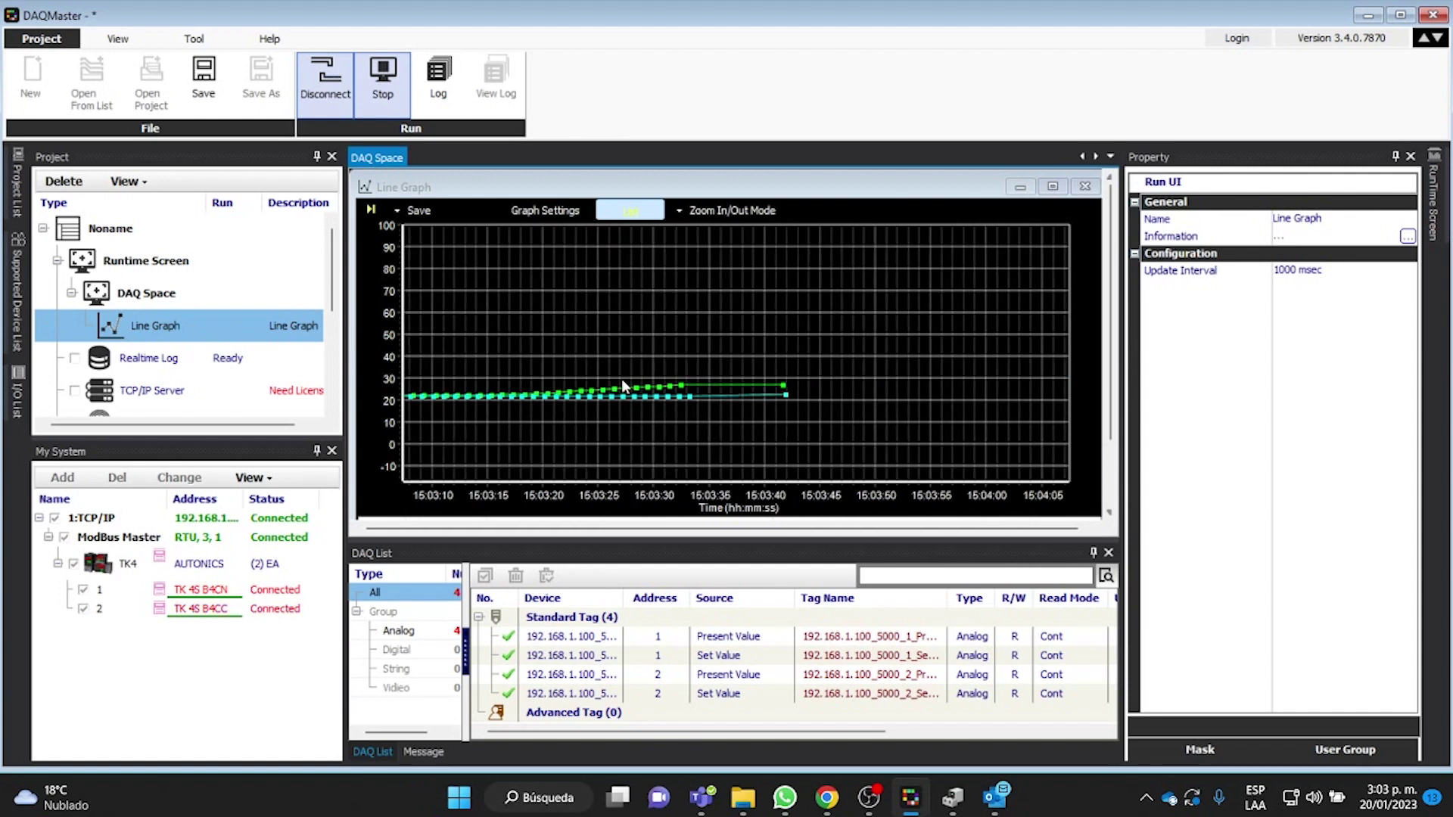